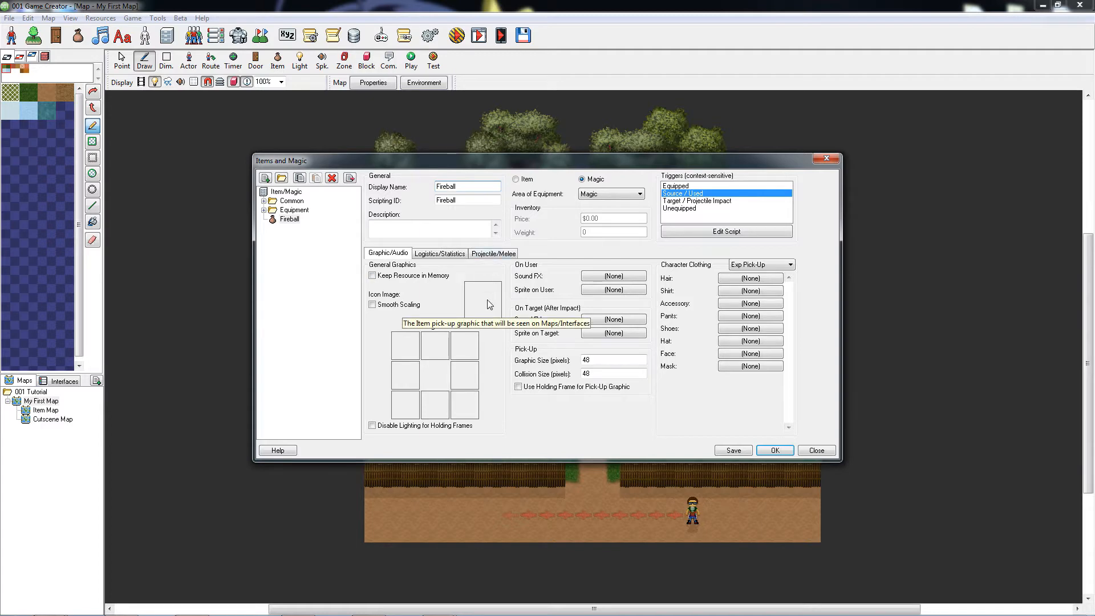
pyautogui.rightClick(488, 304)
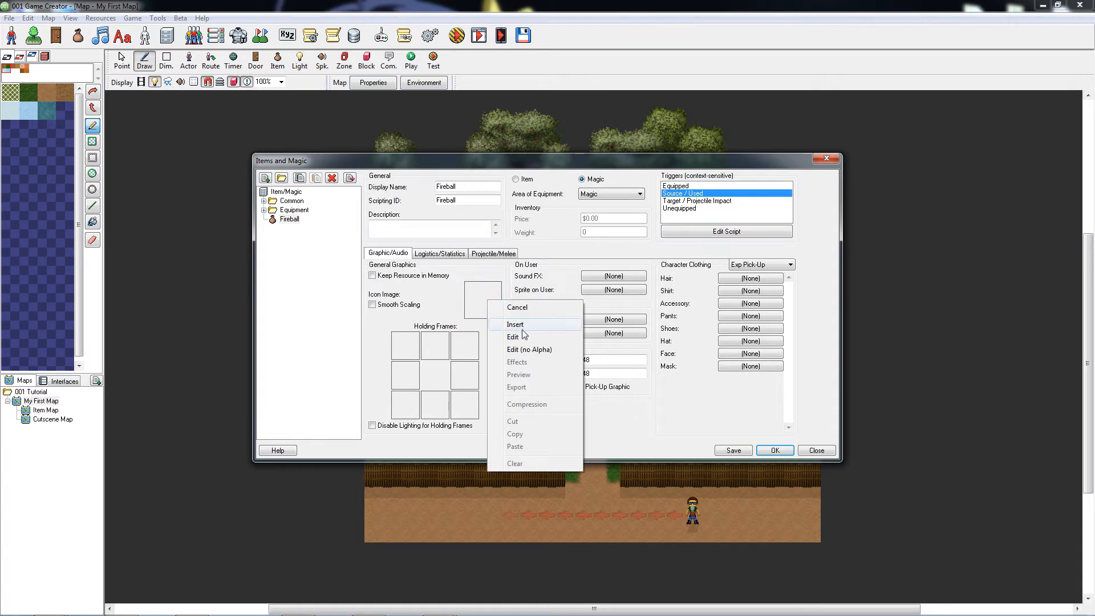
pyautogui.click(502, 337)
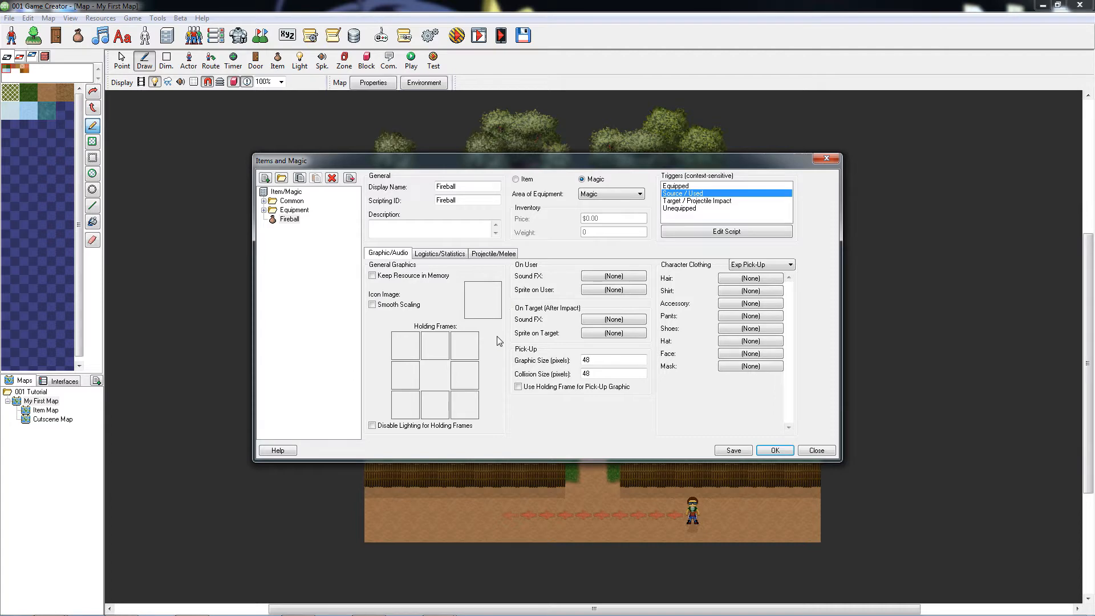
# - Set the Fireball magic's ammo loss per use to 0 and its use time to 0.5 seconds
pyautogui.click(462, 257)
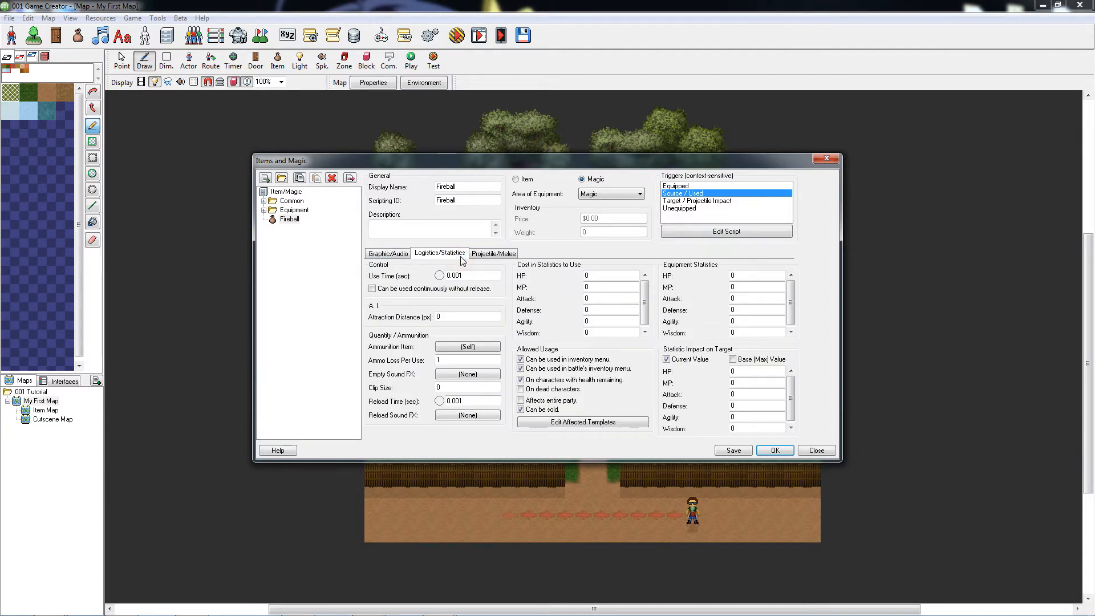
pyautogui.click(463, 360)
pyautogui.press('BackSpace')
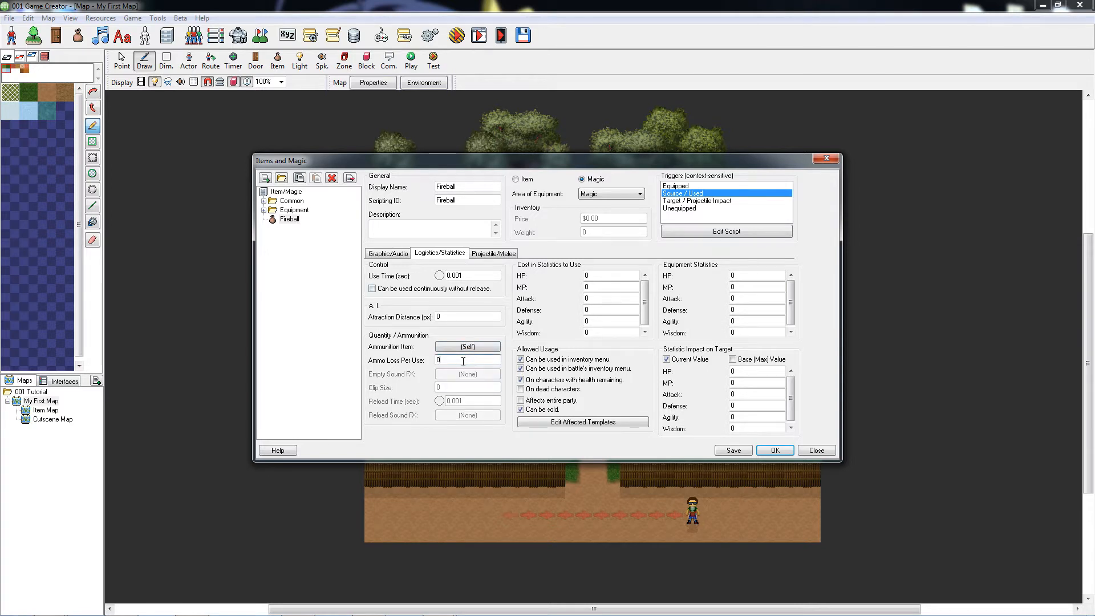
pyautogui.doubleClick(465, 276)
pyautogui.write('0.5')
pyautogui.click(597, 286)
# - Give the Fireball magic 1 projectile per use and assign it the Fireball effect sprite
pyautogui.click(496, 256)
pyautogui.click(493, 275)
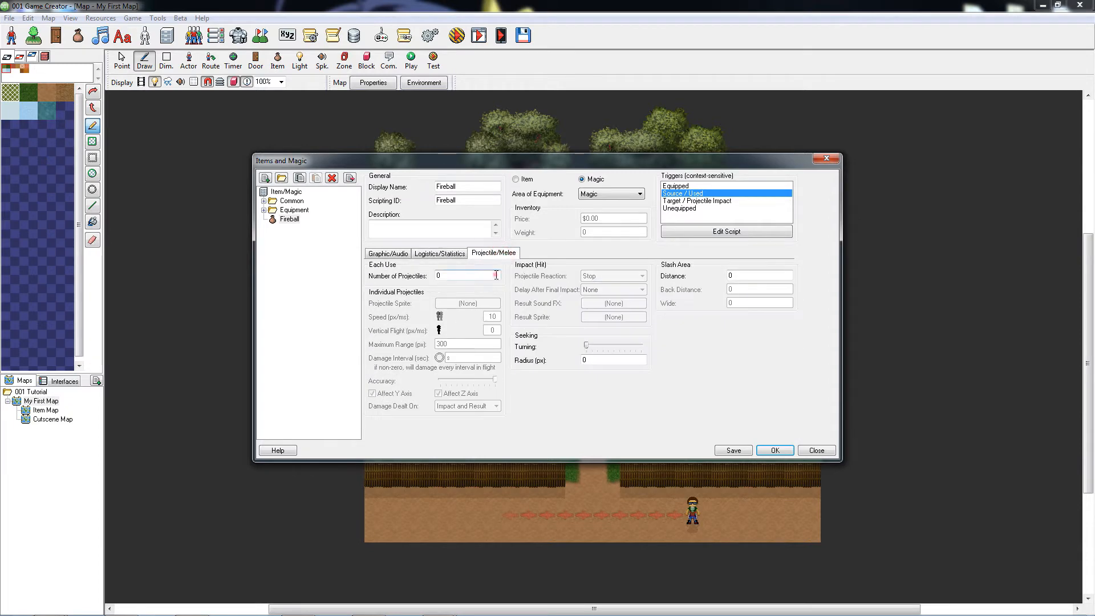
pyautogui.write('1')
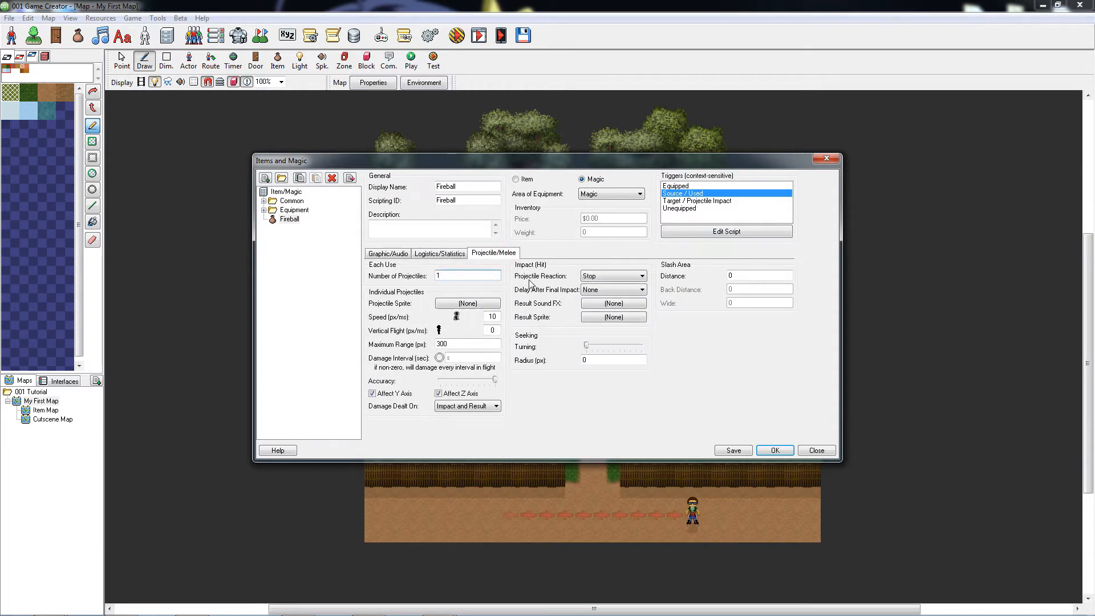
pyautogui.click(497, 305)
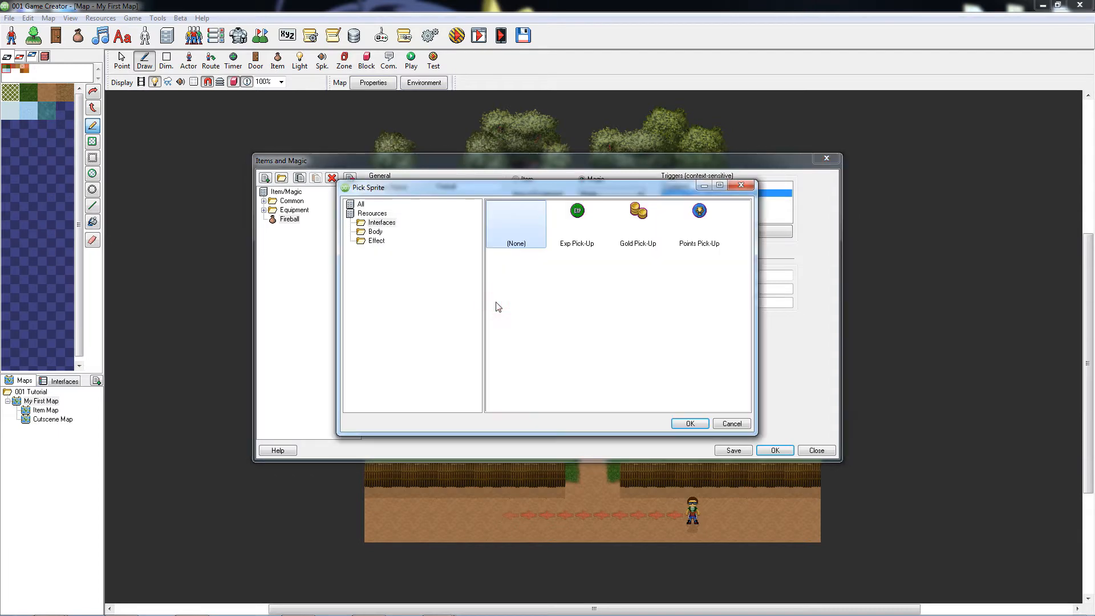
pyautogui.click(376, 241)
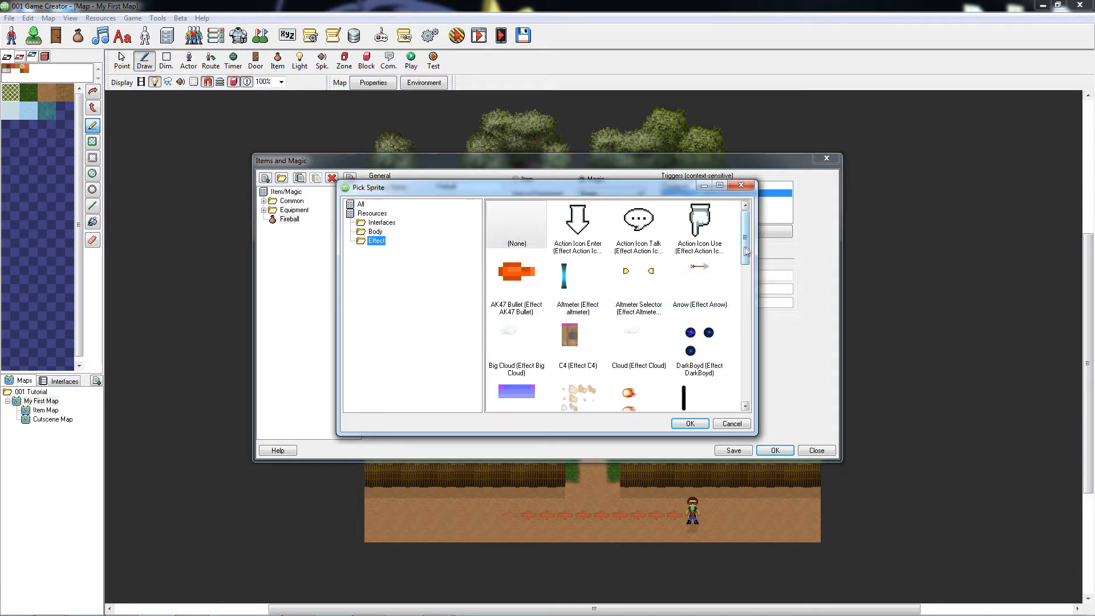
pyautogui.scroll(-1, 745, 251)
pyautogui.click(639, 340)
pyautogui.doubleClick(639, 339)
# - Set the projectile speed to 80, choose the Explosion effect as the impact result sprite and accept the Fireball settings
pyautogui.doubleClick(492, 317)
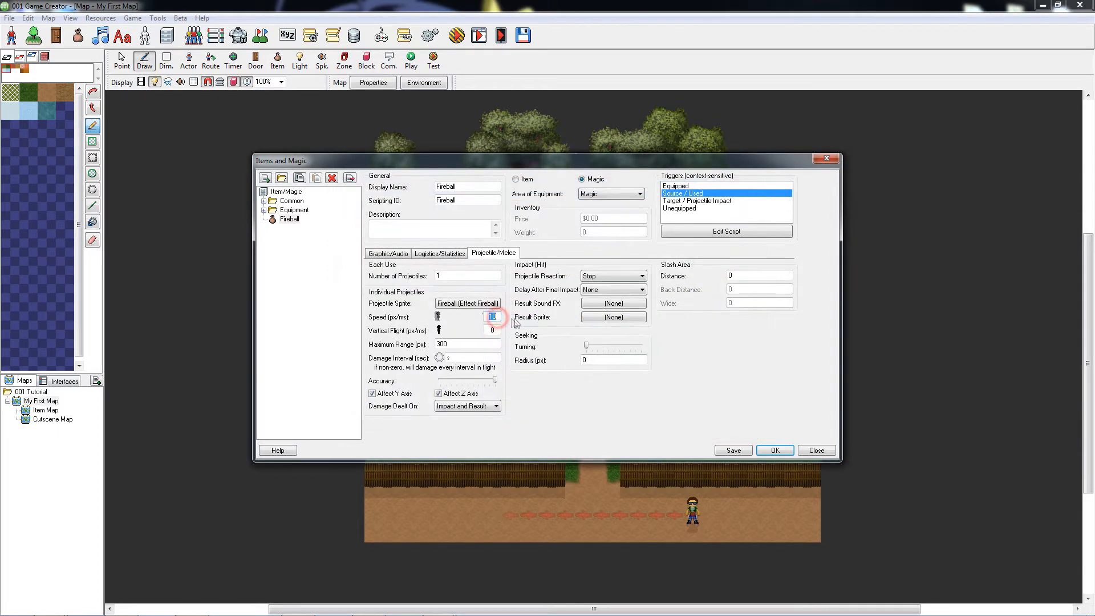
pyautogui.write('80')
pyautogui.click(643, 317)
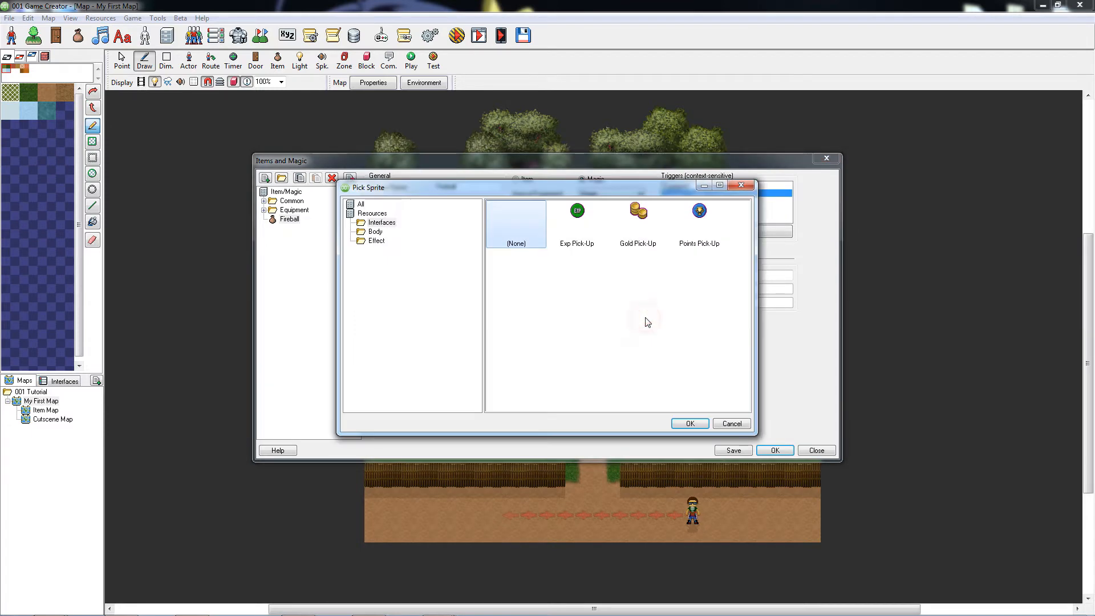
pyautogui.click(578, 311)
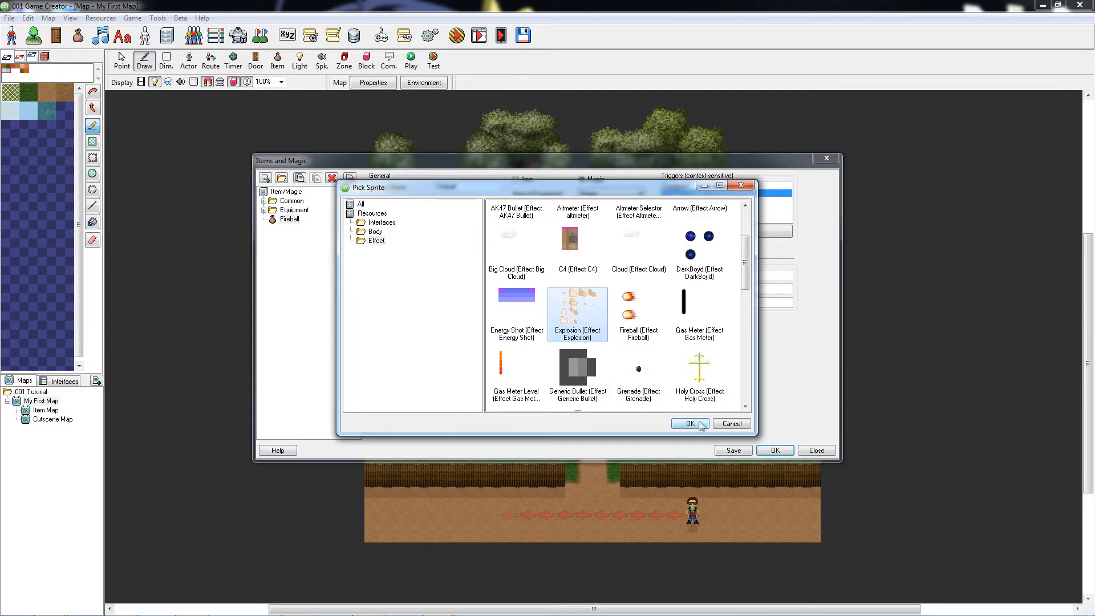
pyautogui.click(699, 423)
pyautogui.press('Return')
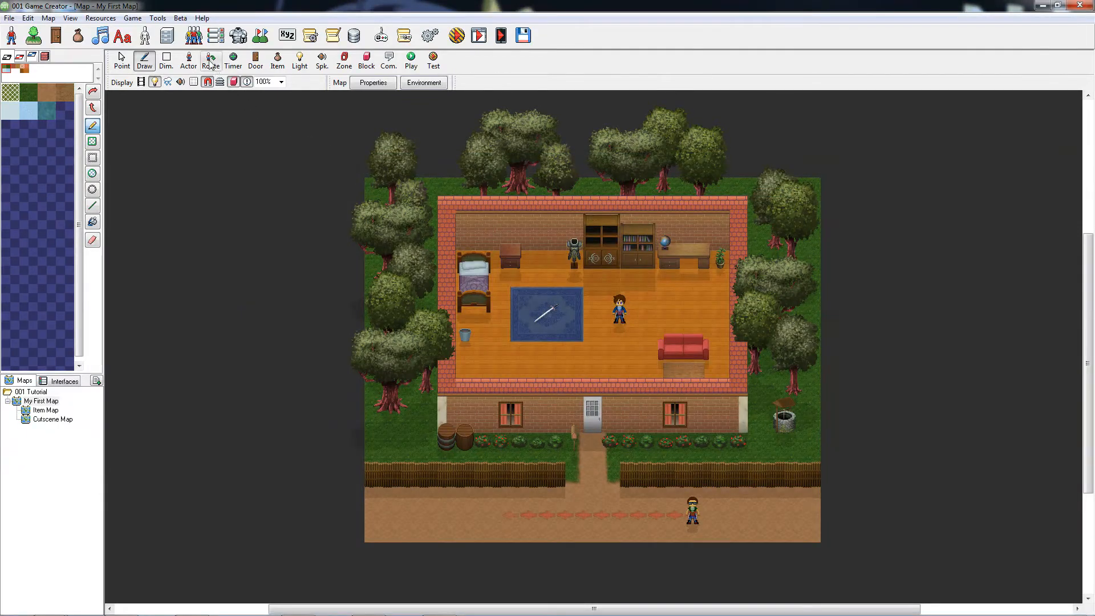
# - Add Fireball to the Hero's magic progression in the party settings and accept the change
pyautogui.click(200, 43)
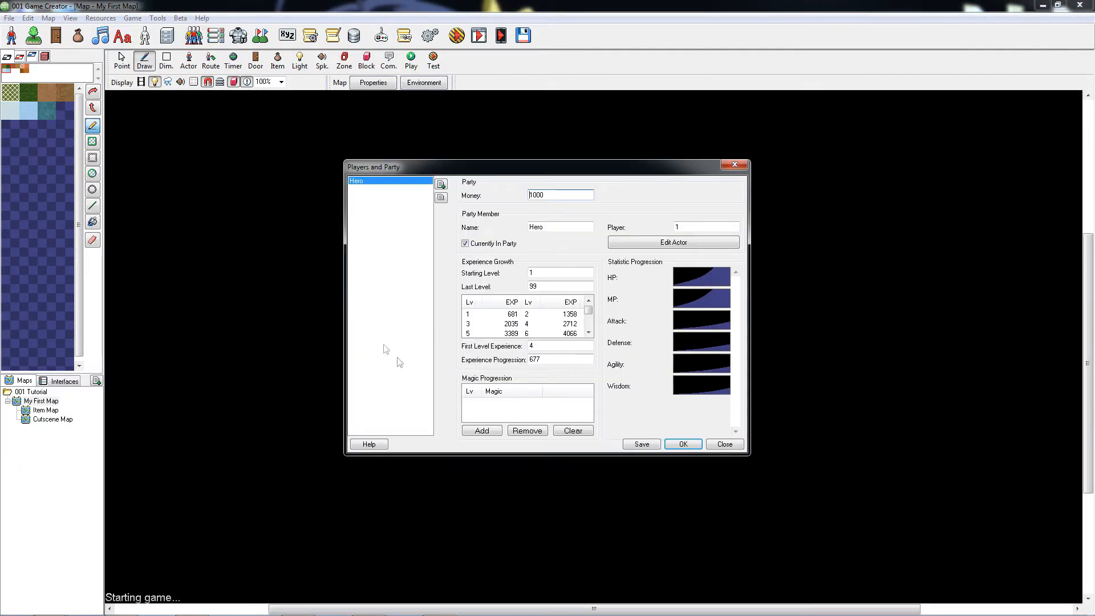
pyautogui.click(495, 430)
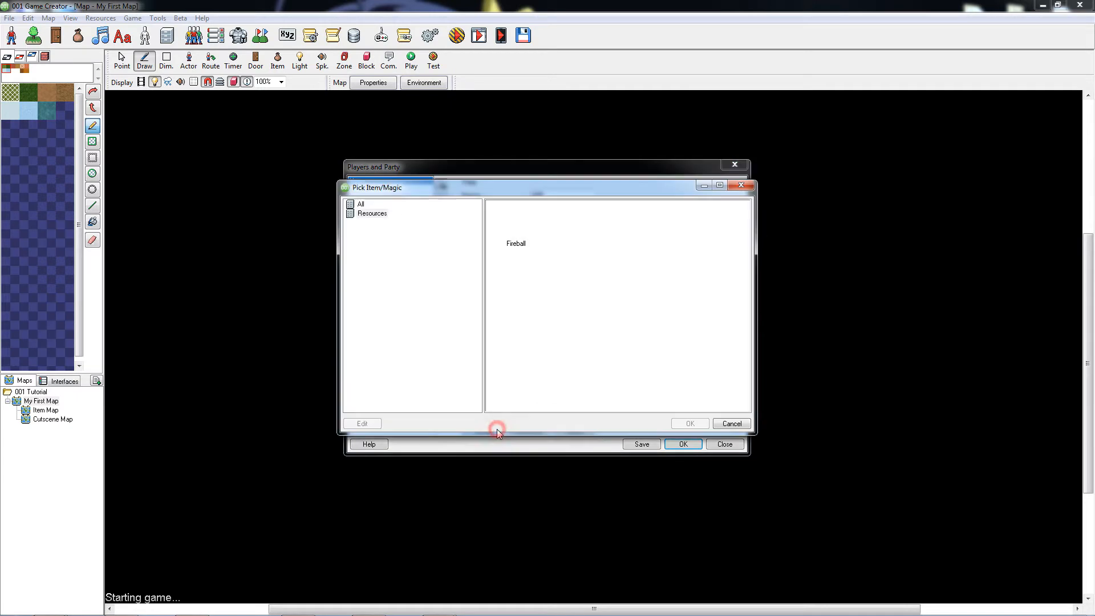
pyautogui.doubleClick(519, 237)
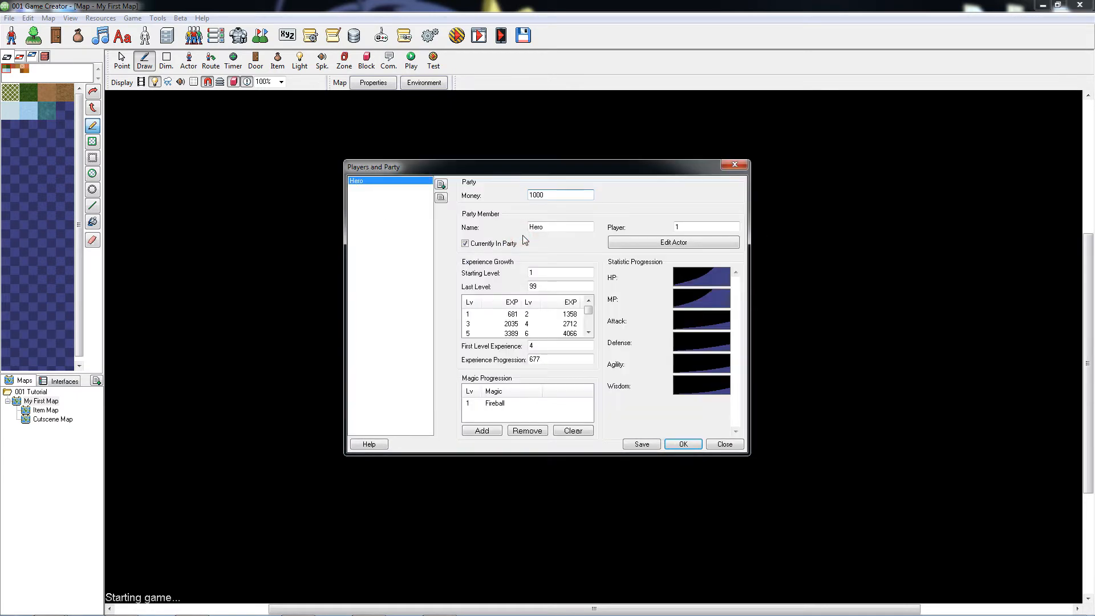
pyautogui.click(685, 444)
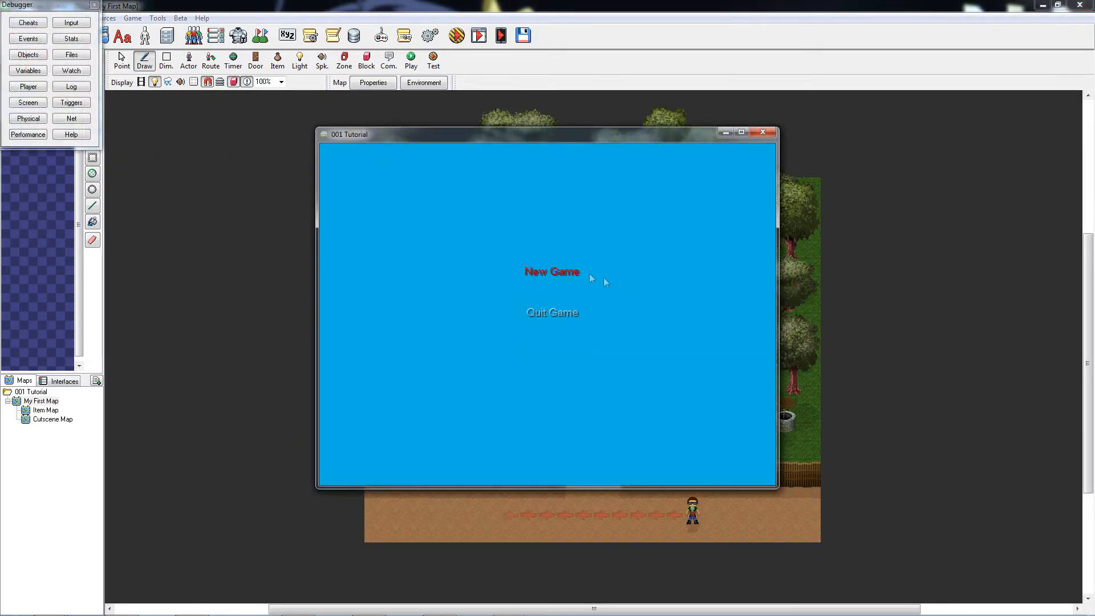
# - Start a new game in the test window, equip the hero with Fireball as magic and return to the game
pyautogui.click(573, 276)
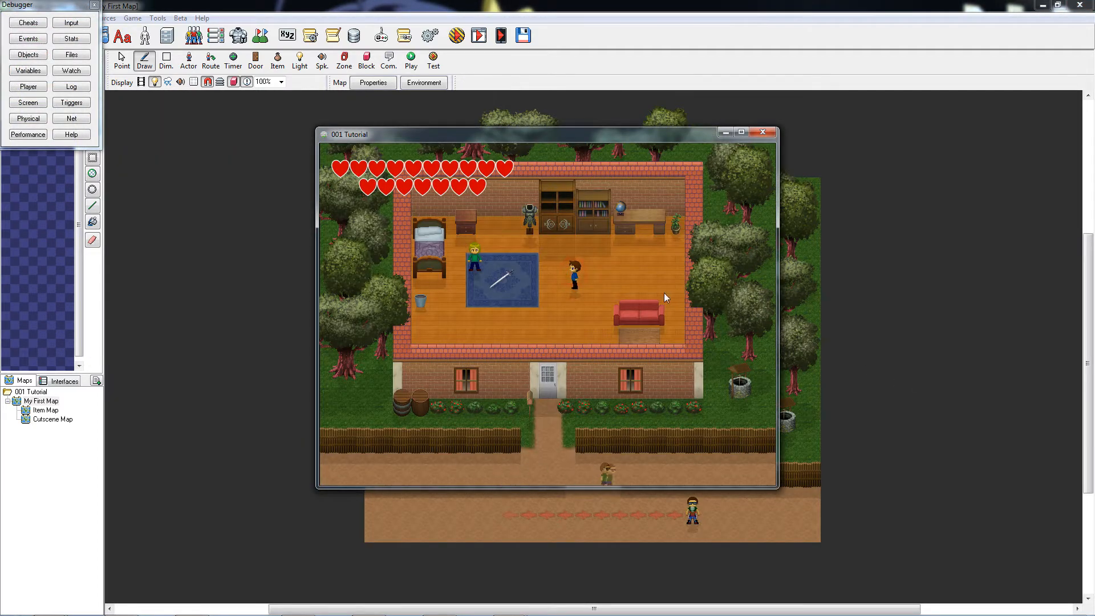
pyautogui.press('Escape')
pyautogui.click(712, 199)
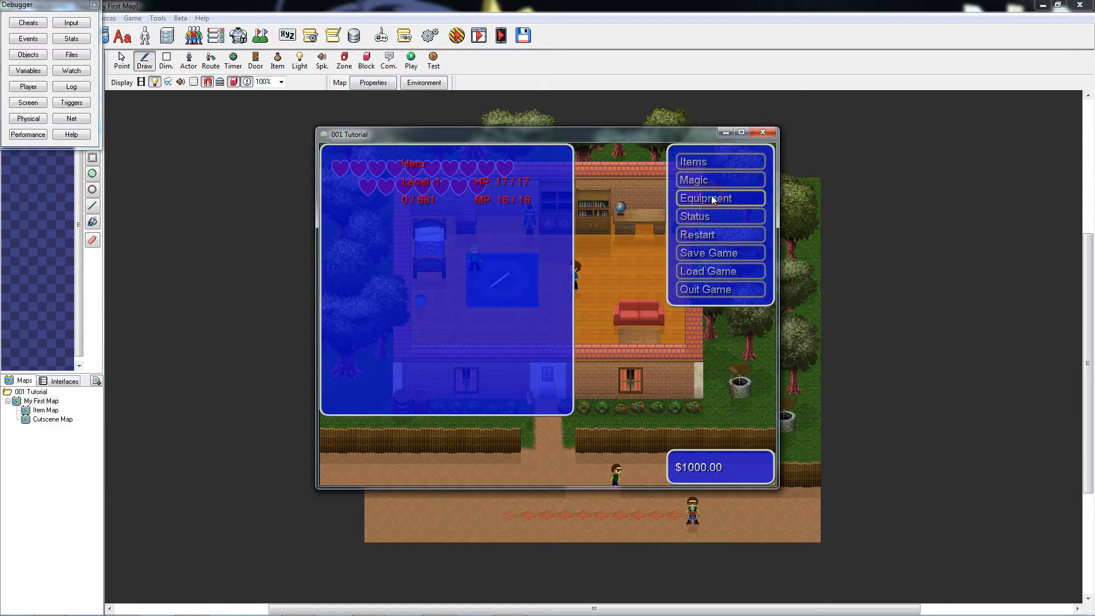
pyautogui.click(425, 190)
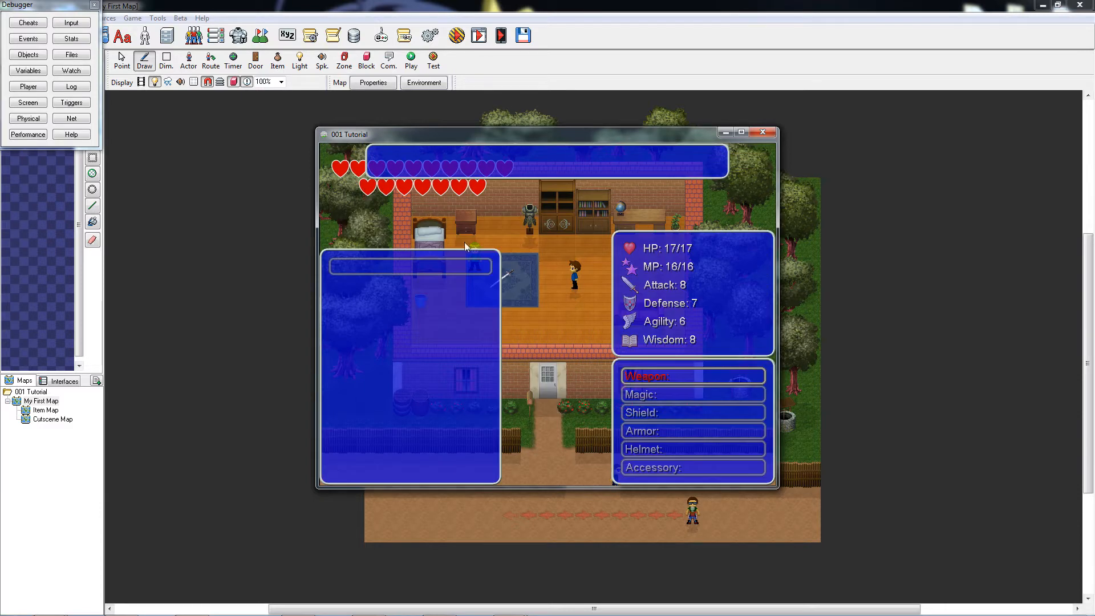
pyautogui.click(654, 397)
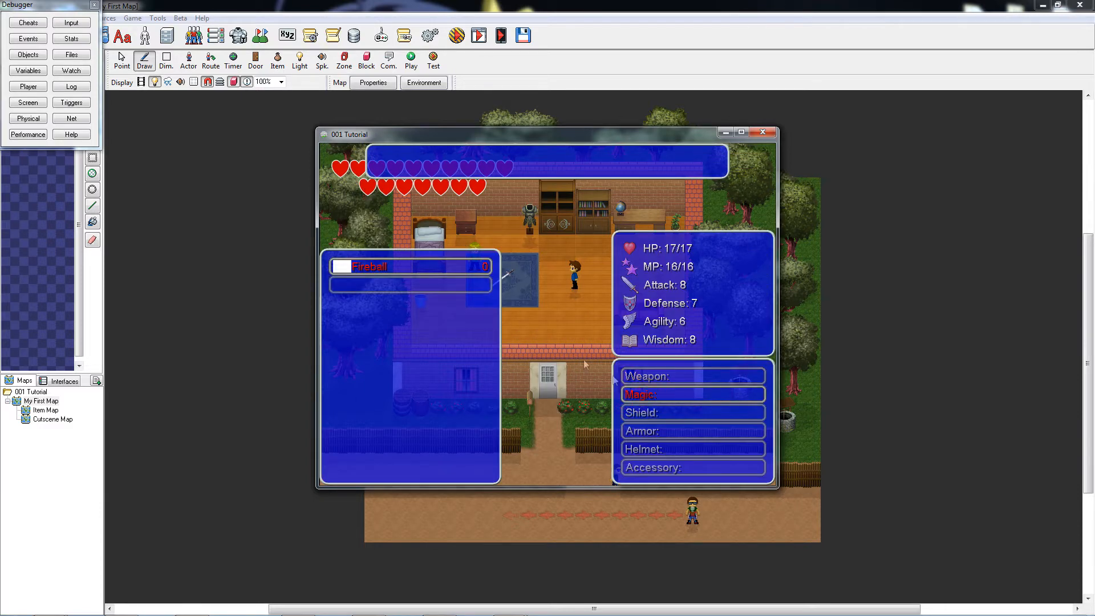
pyautogui.click(374, 270)
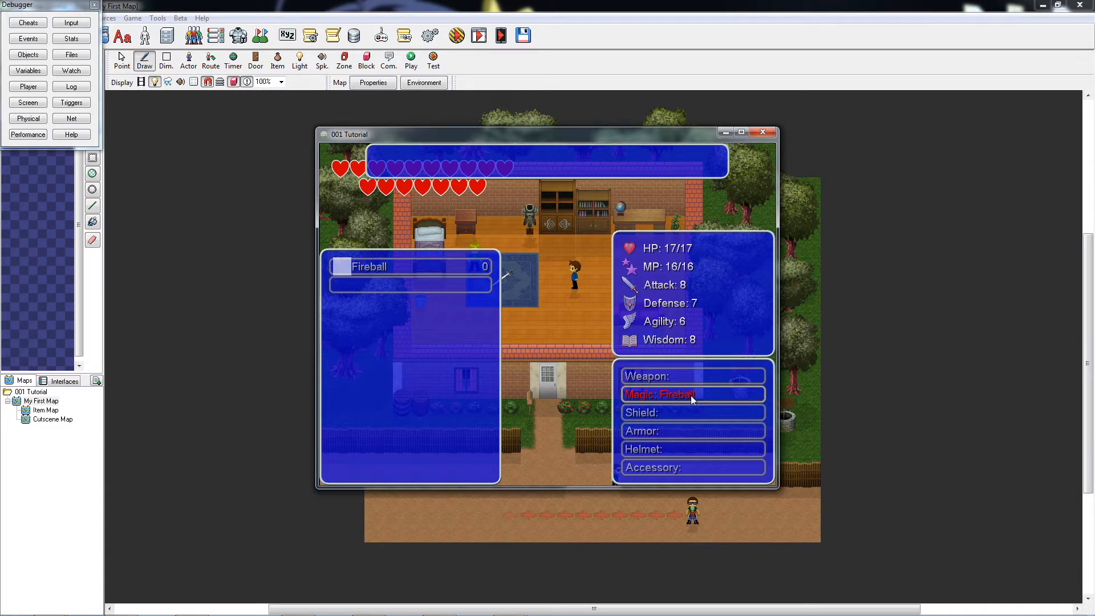
pyautogui.press('Escape')
pyautogui.press('Escape')
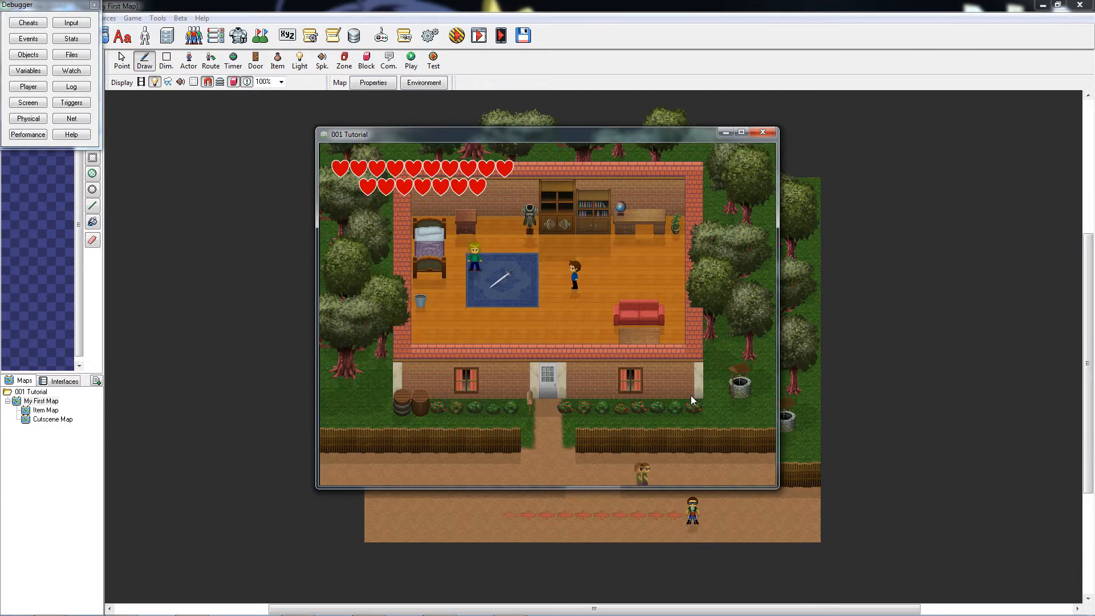
# - Test the Fireball by moving the hero around the room and casting it in several directions
pyautogui.press('Down')
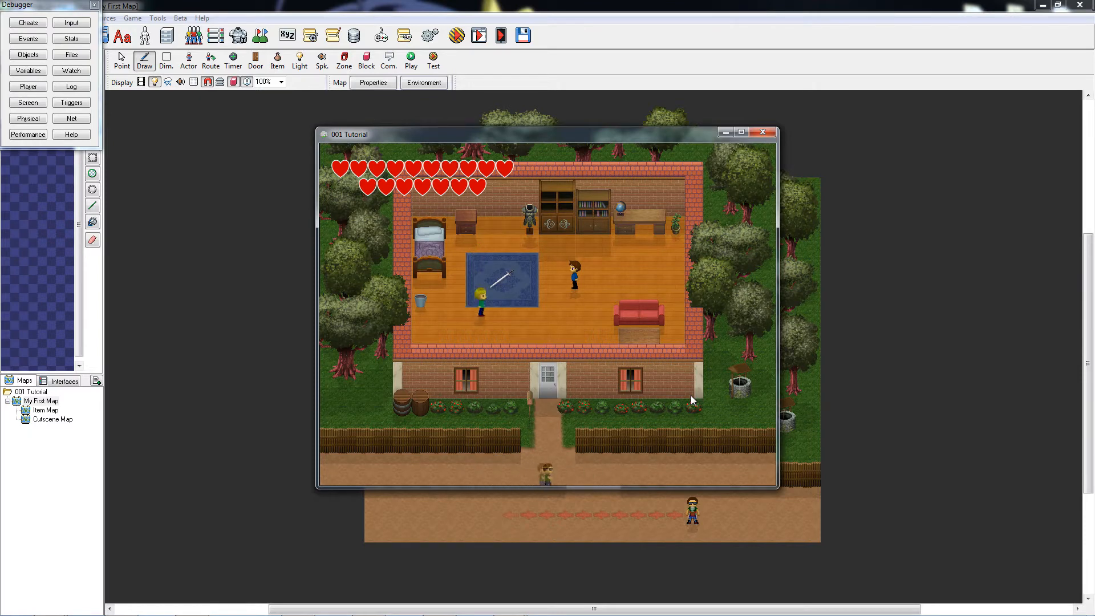
pyautogui.press('space')
pyautogui.press('space')
pyautogui.press('Left')
pyautogui.press('space')
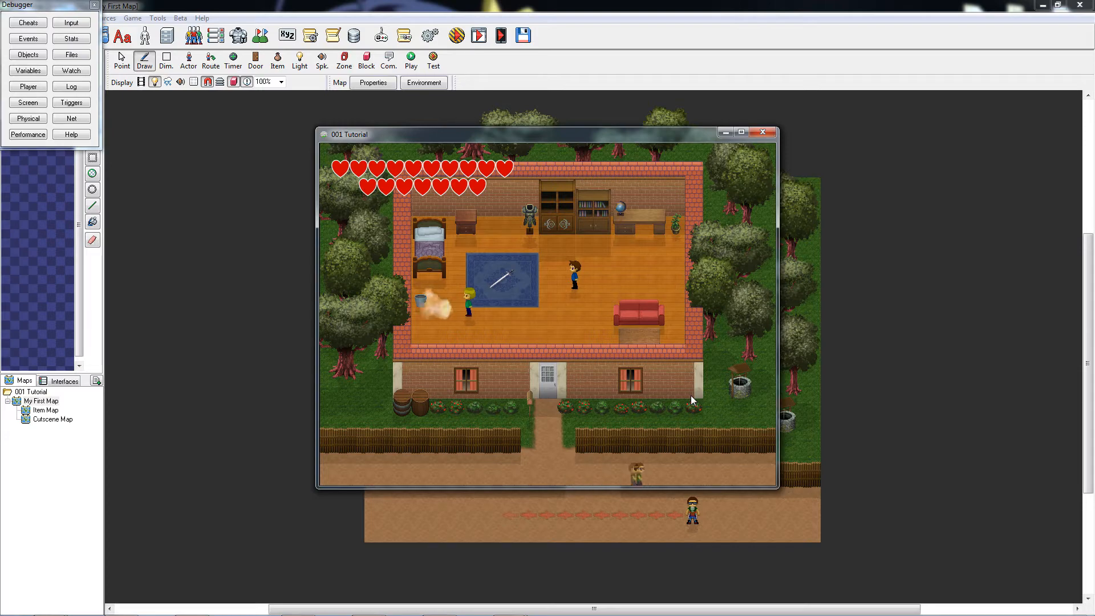
pyautogui.press('Right')
pyautogui.press('Up')
pyautogui.press('space')
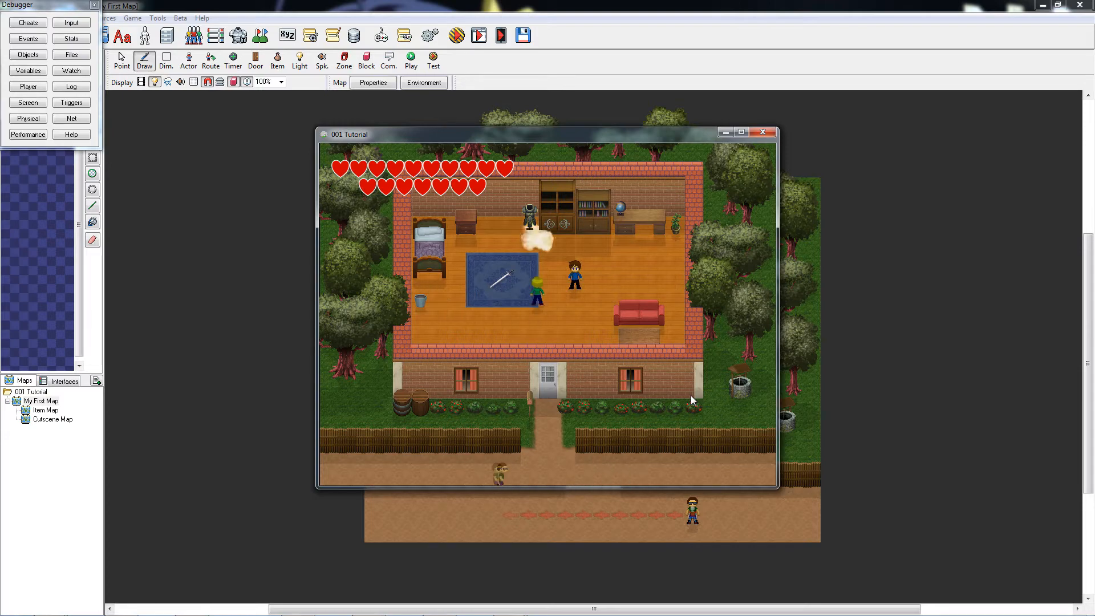
pyautogui.press('Down')
pyautogui.press('space')
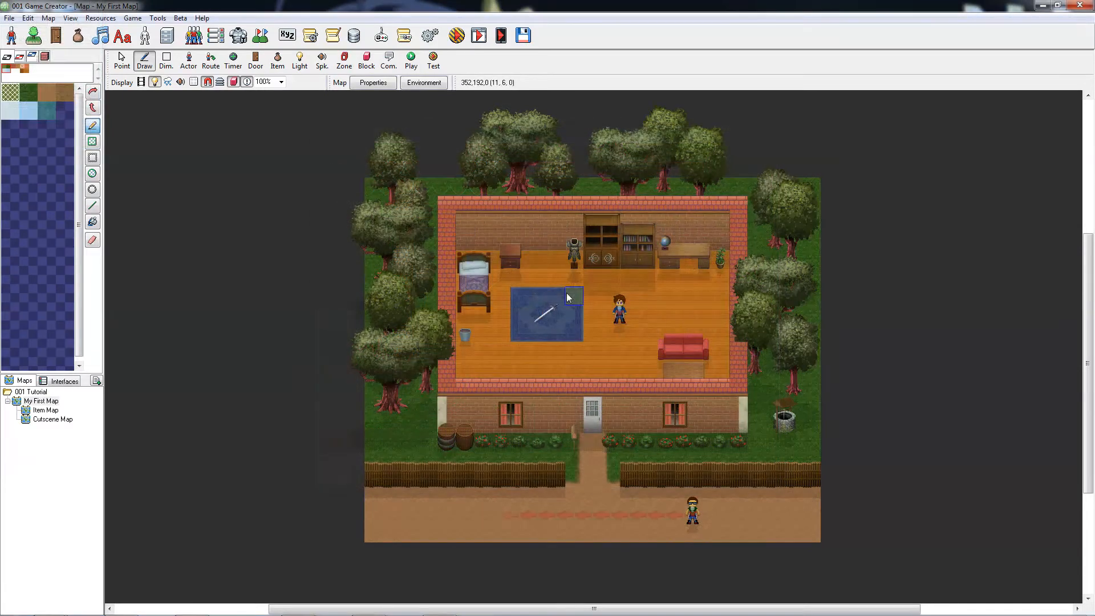
# - Add a second party member based on the Character actor template
pyautogui.click(197, 37)
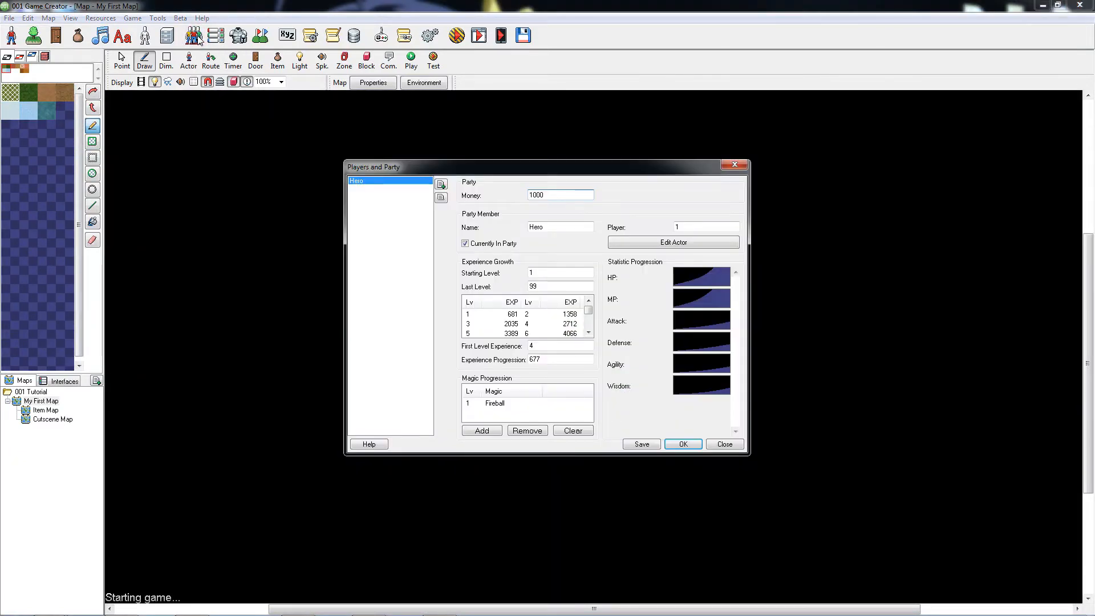
pyautogui.click(442, 184)
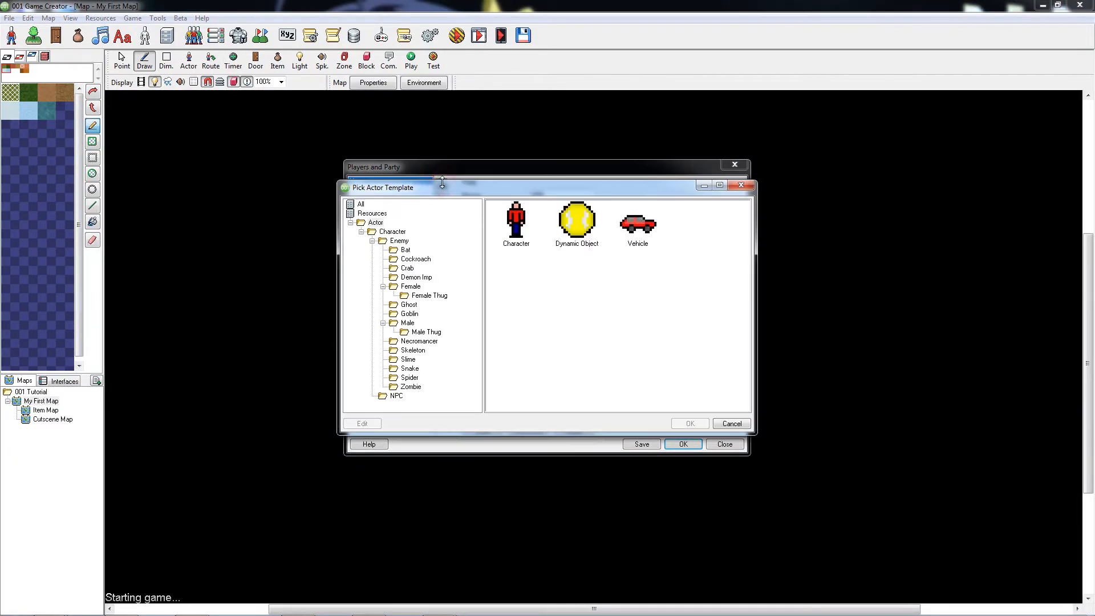
pyautogui.click(517, 235)
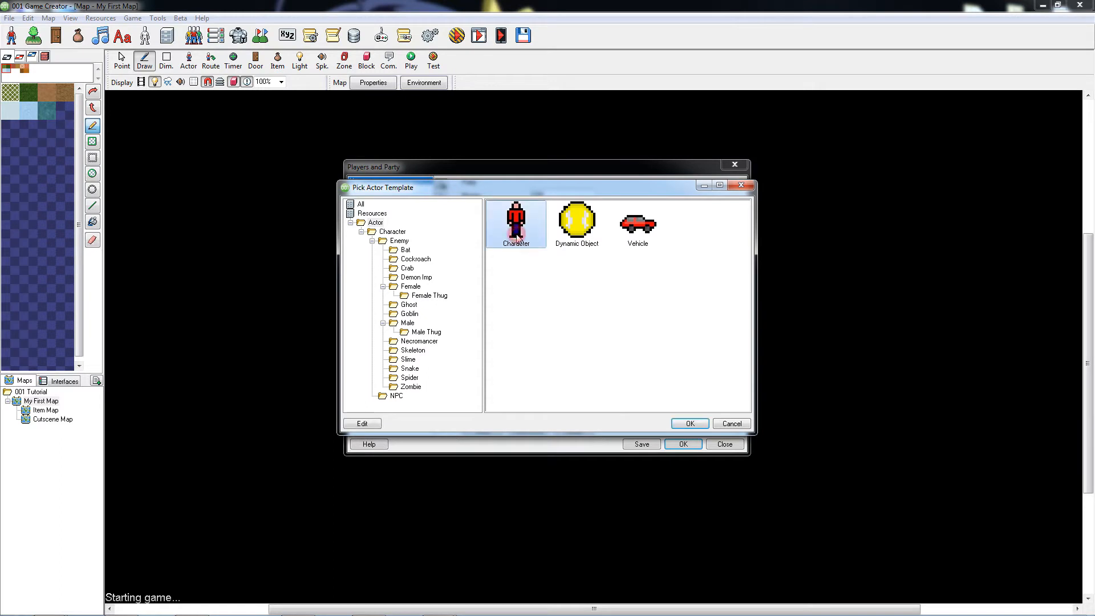
pyautogui.click(694, 423)
# - Name the new party member Warrior, clear its Currently In Party option and open its actor for editing
pyautogui.doubleClick(576, 227)
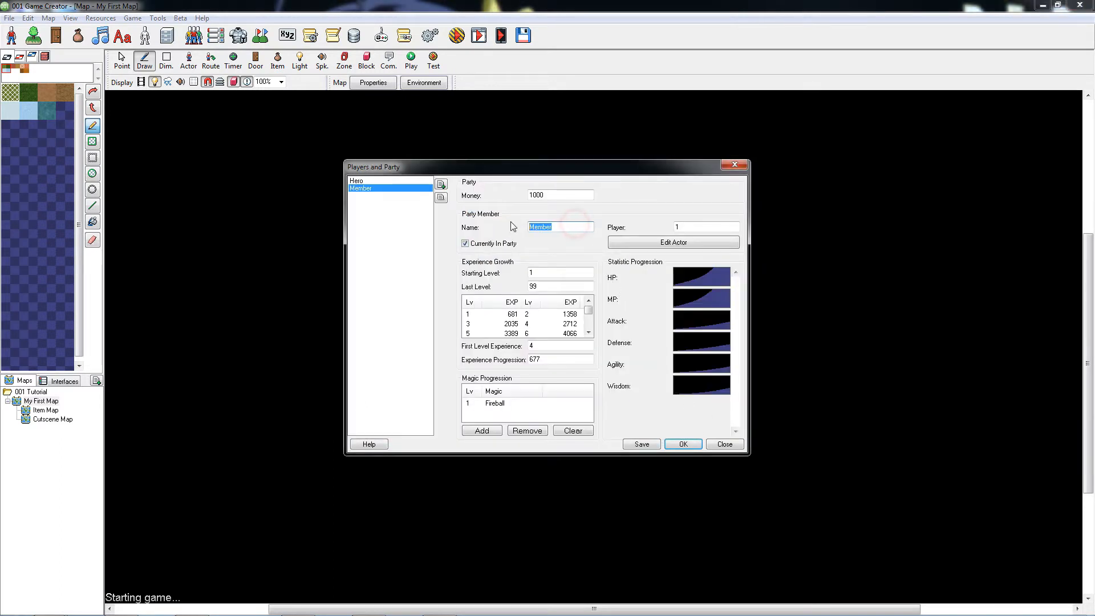
pyautogui.write('Warrior')
pyautogui.click(510, 247)
pyautogui.click(704, 242)
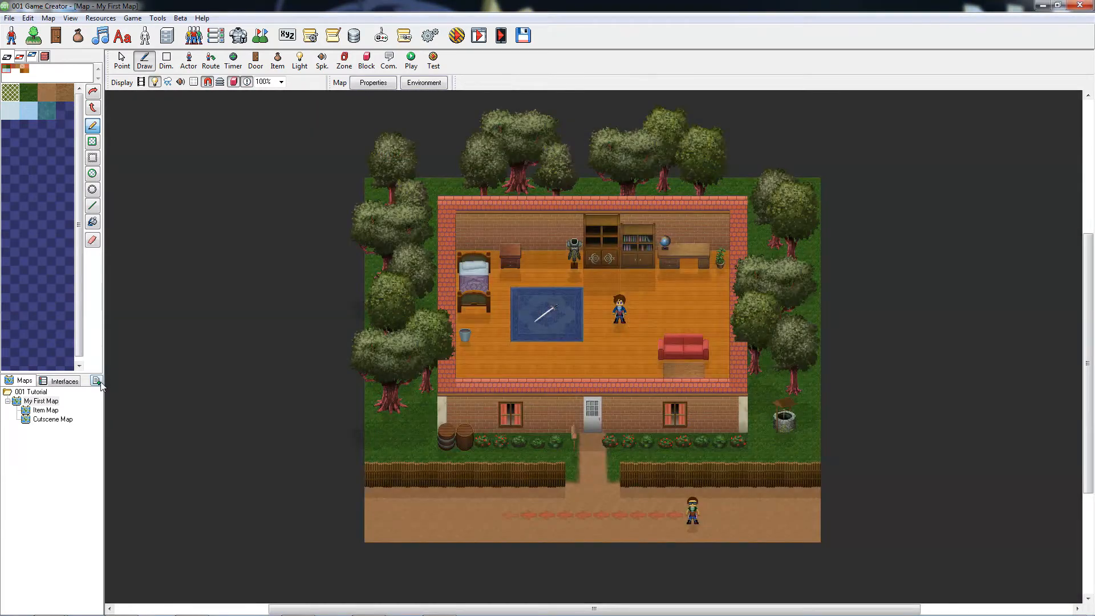
# - Start a new map with a width of 25 and a depth of 5
pyautogui.click(96, 381)
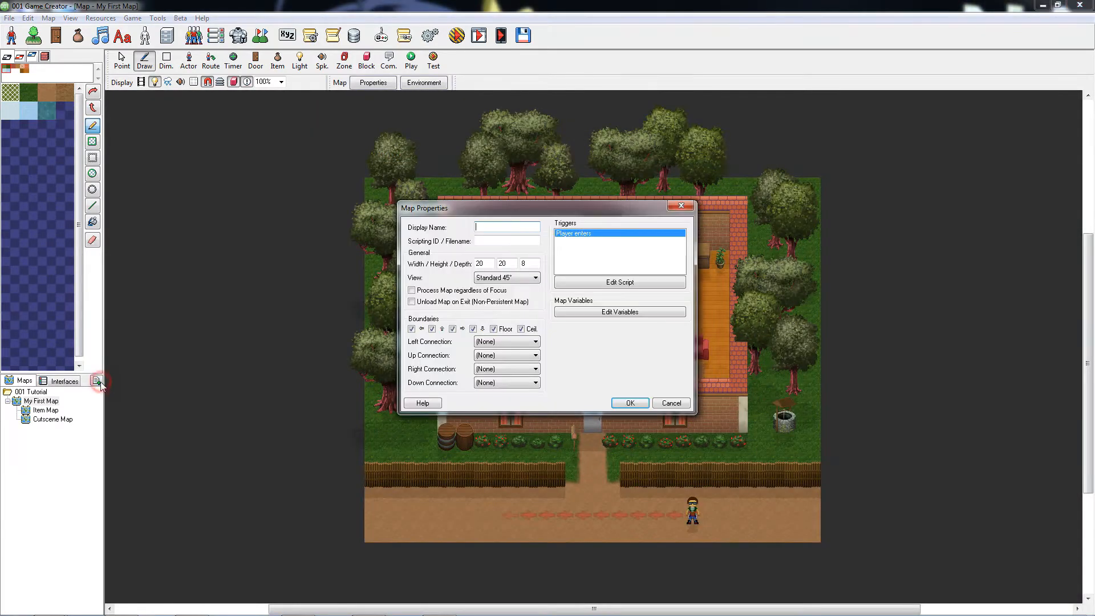
pyautogui.click(494, 263)
pyautogui.press('BackSpace')
pyautogui.write('5')
pyautogui.press('Tab')
pyautogui.press('Tab')
pyautogui.write('5')
# - Name the new map Inn Map and set its left connection to My First Map
pyautogui.click(502, 225)
pyautogui.click(536, 341)
pyautogui.click(532, 367)
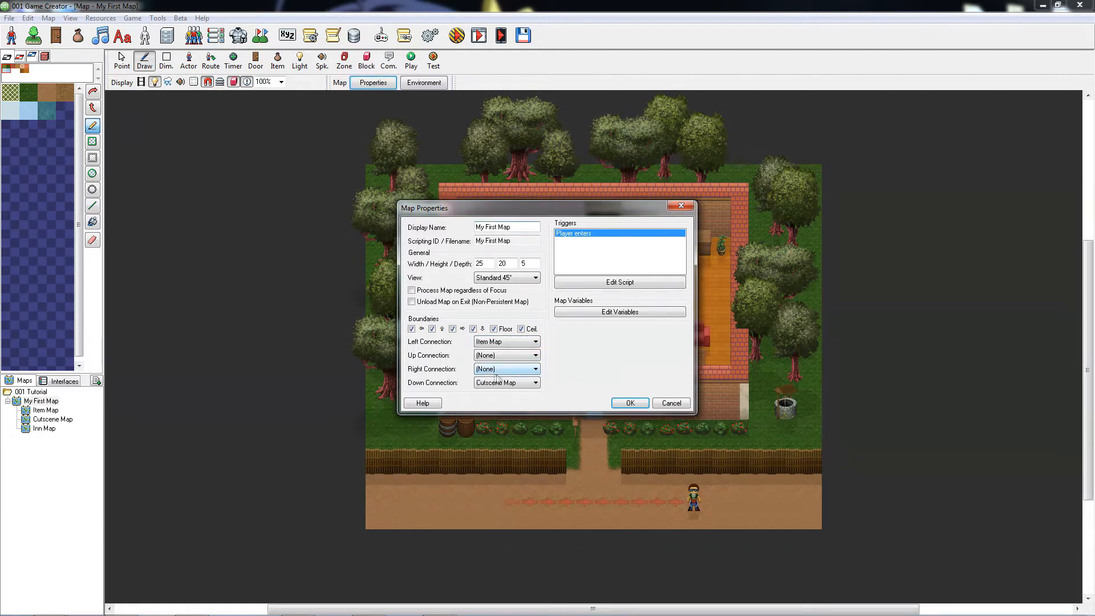
# - Set the right connection of My First Map to Inn Map
pyautogui.click(508, 369)
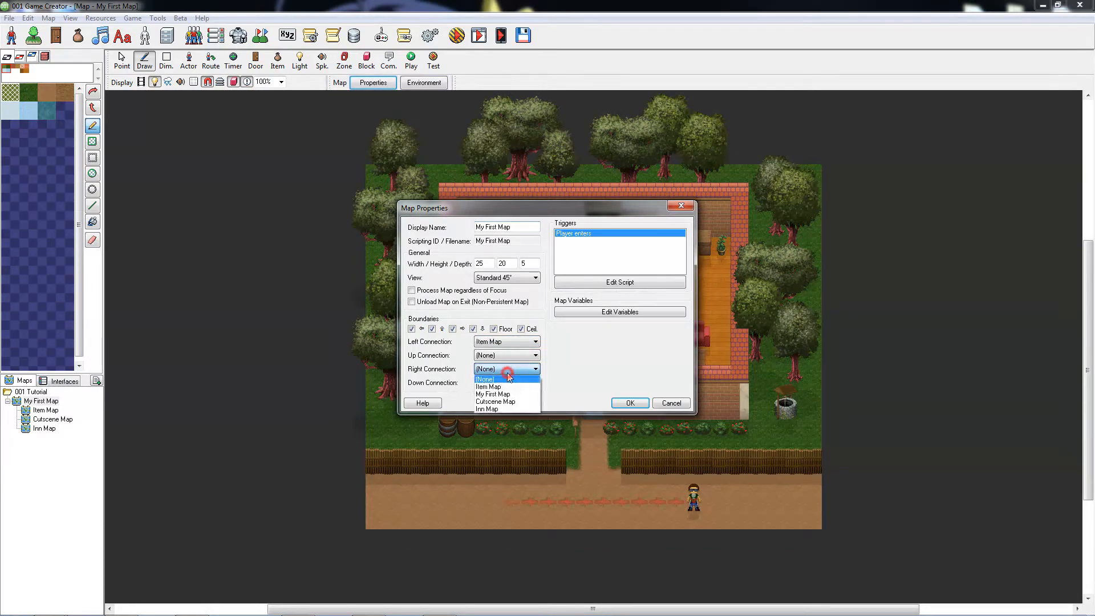
pyautogui.click(509, 379)
pyautogui.click(535, 383)
pyautogui.click(507, 415)
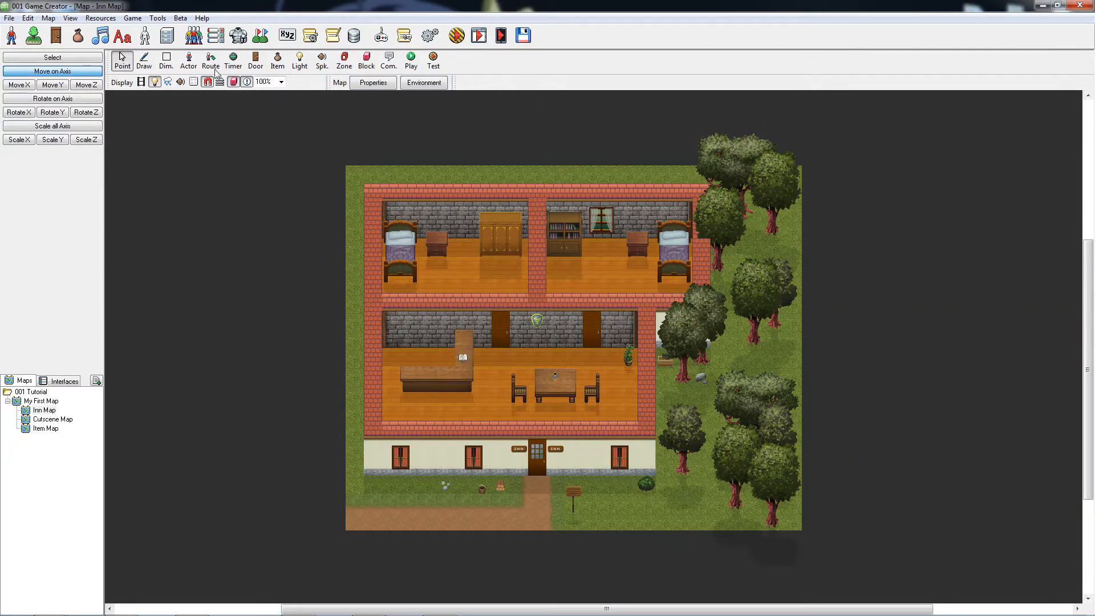
# - Place an Inn Keeper NPC behind the inn counter on the Inn Map and accept the inn's offer in a test game
pyautogui.click(189, 60)
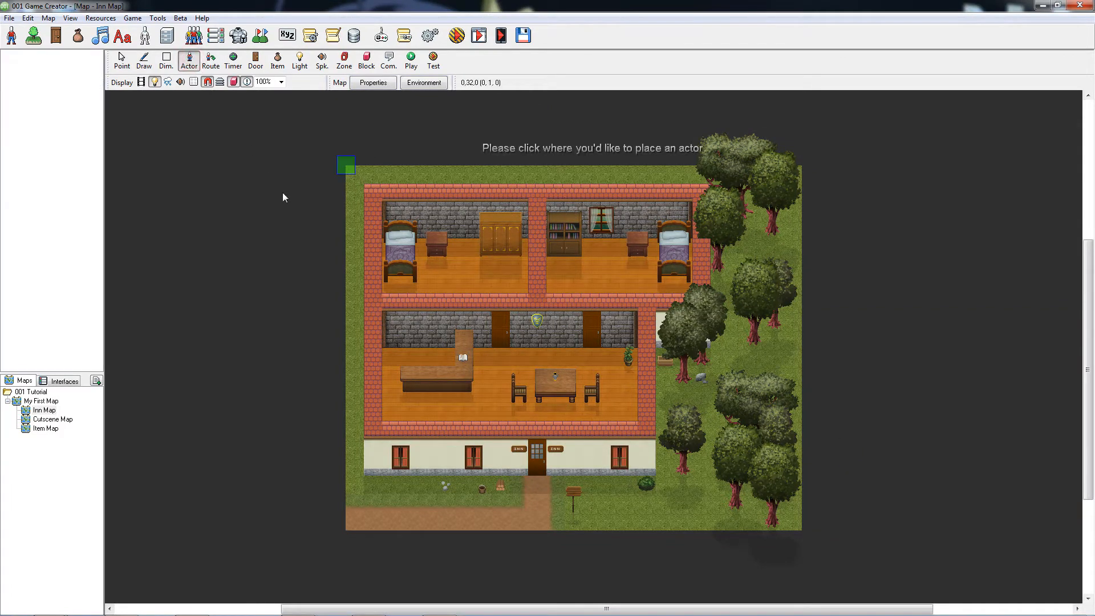
pyautogui.click(446, 358)
pyautogui.click(396, 396)
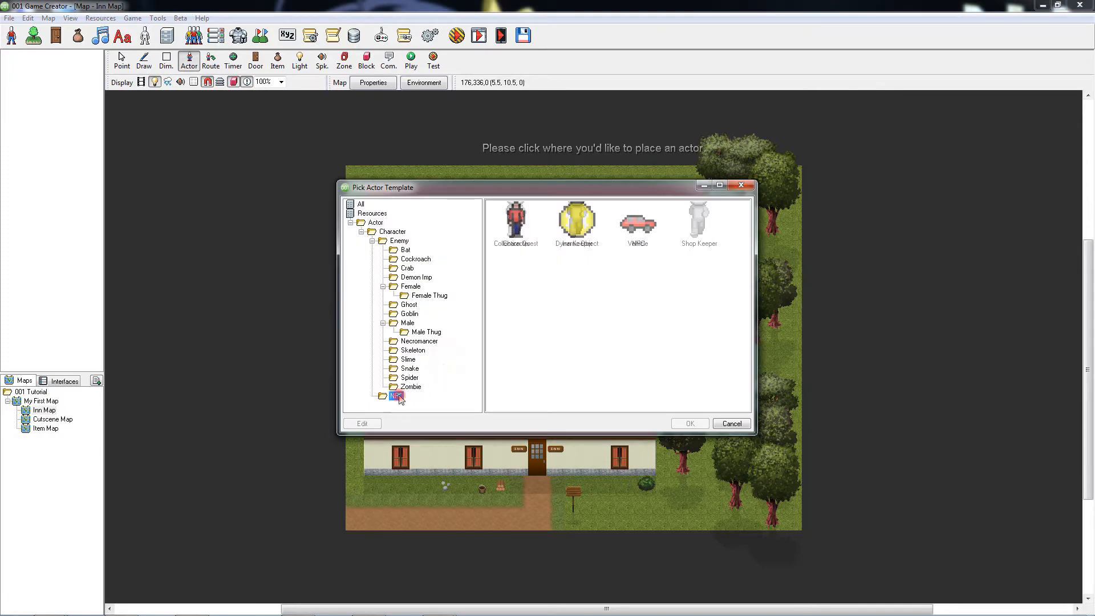
pyautogui.doubleClick(577, 223)
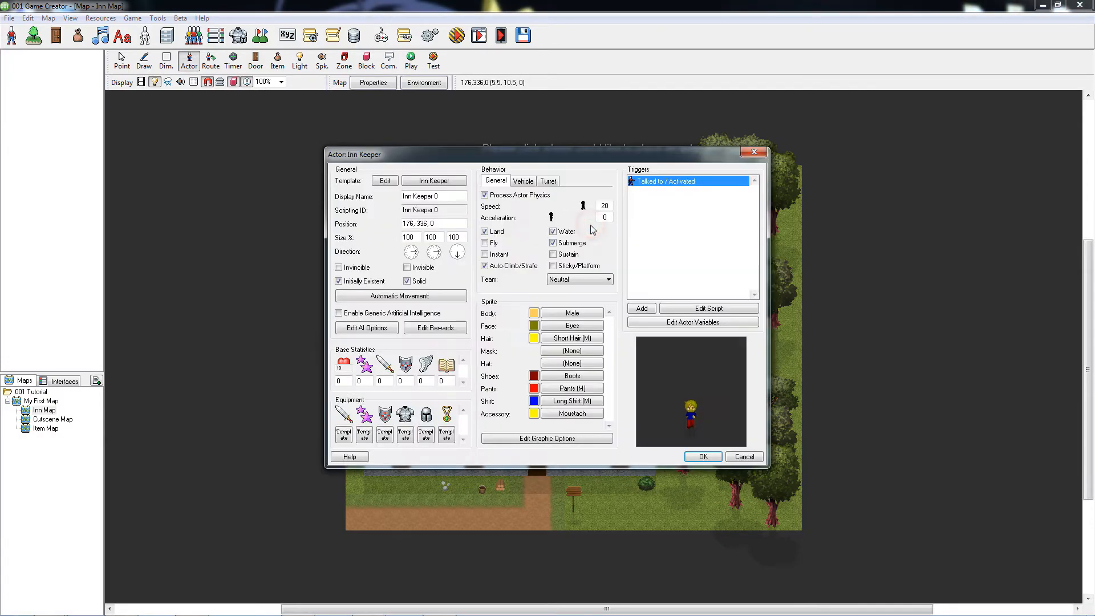
pyautogui.moveTo(661, 368); pyautogui.dragTo(715, 371)
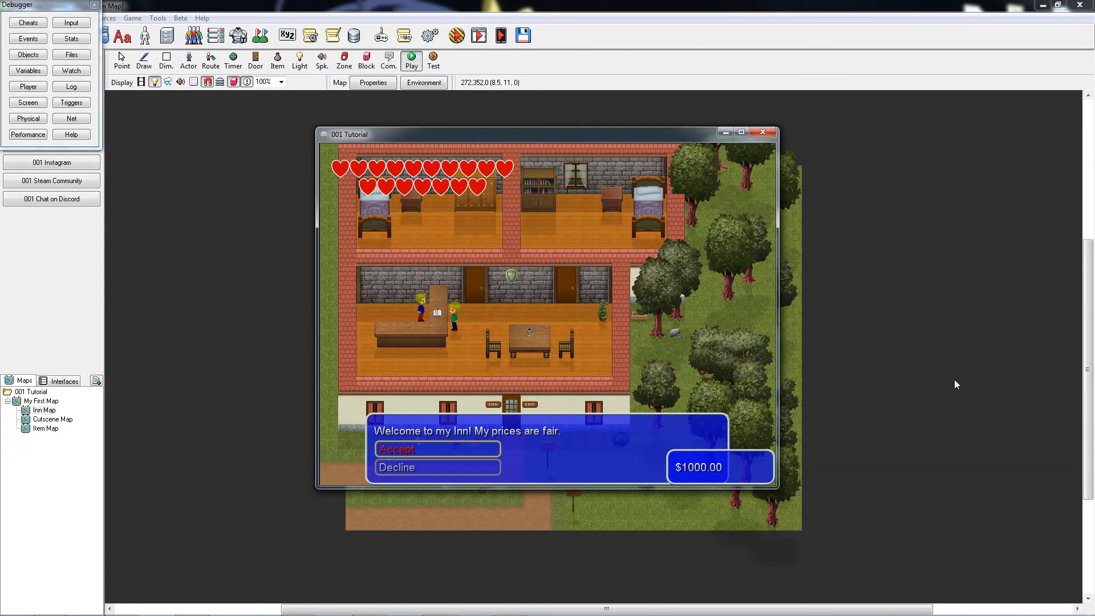
pyautogui.press('Return')
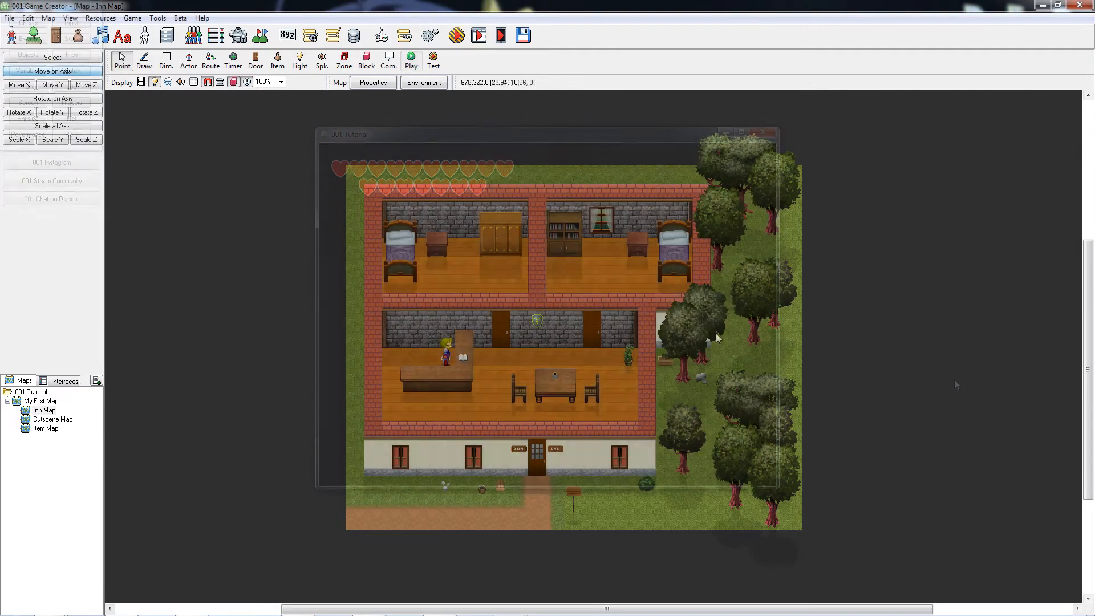
# - Open the project's global variables for editing
pyautogui.click(287, 35)
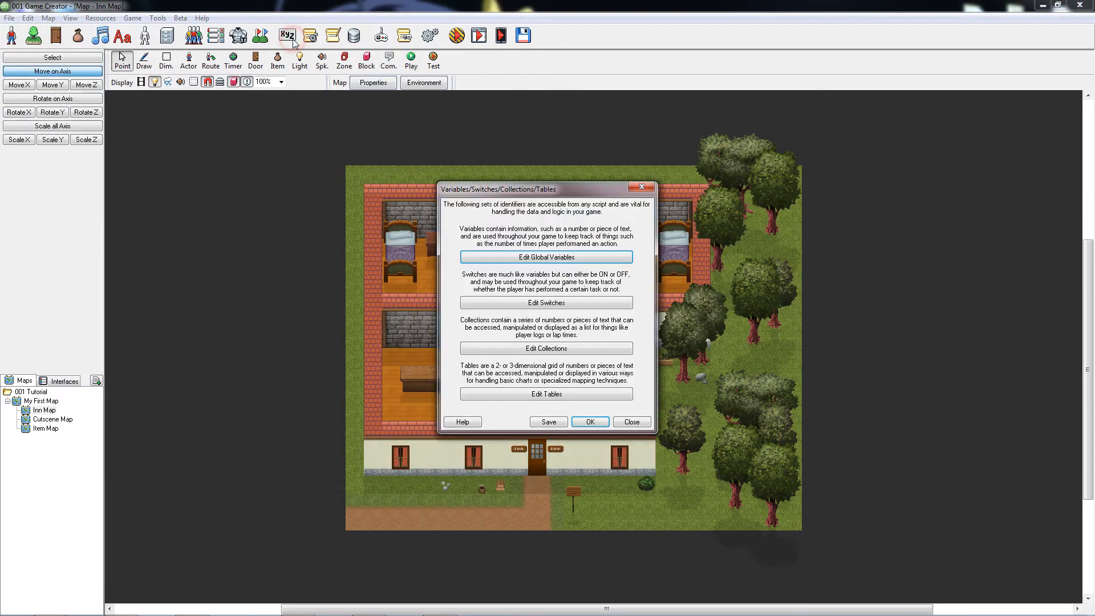
pyautogui.click(583, 260)
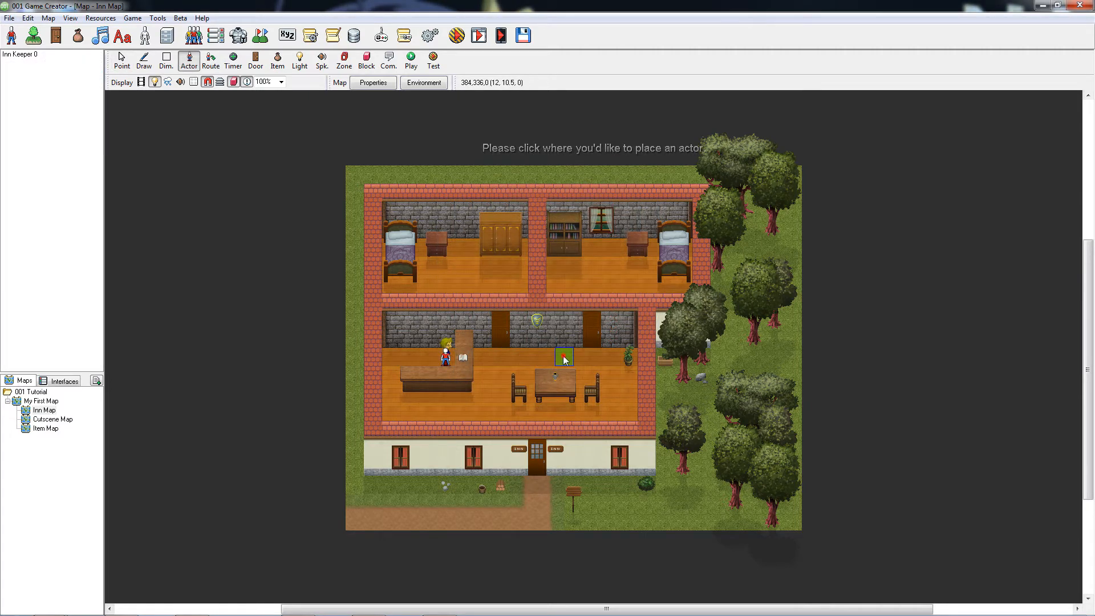
# - Place a Character actor just above the inn's dining table, with Warrior as its display name and scripting ID
pyautogui.click(564, 358)
pyautogui.click(518, 235)
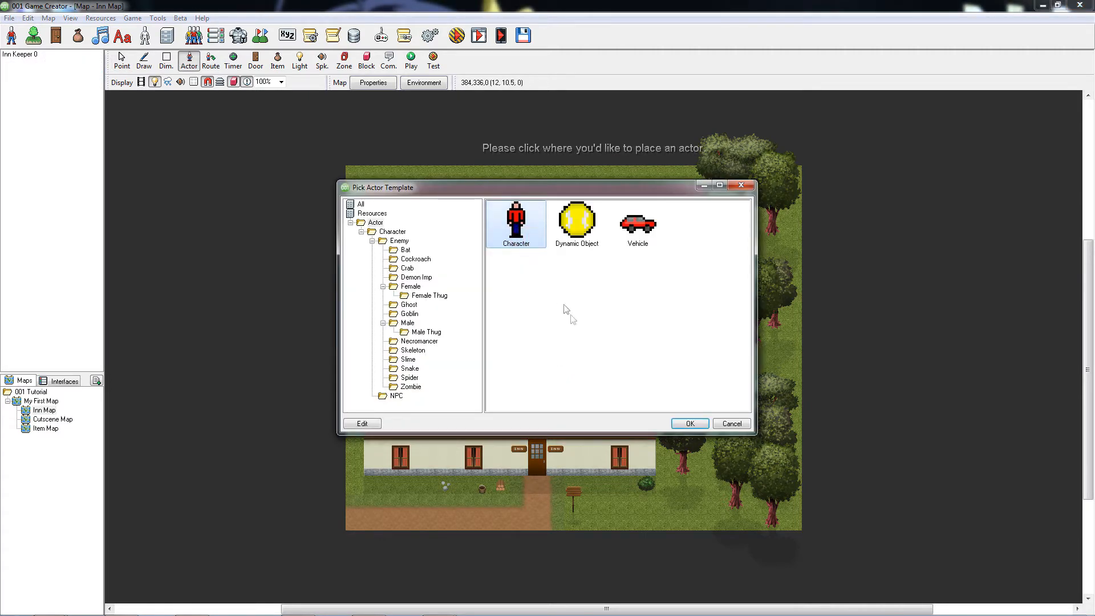
pyautogui.click(690, 423)
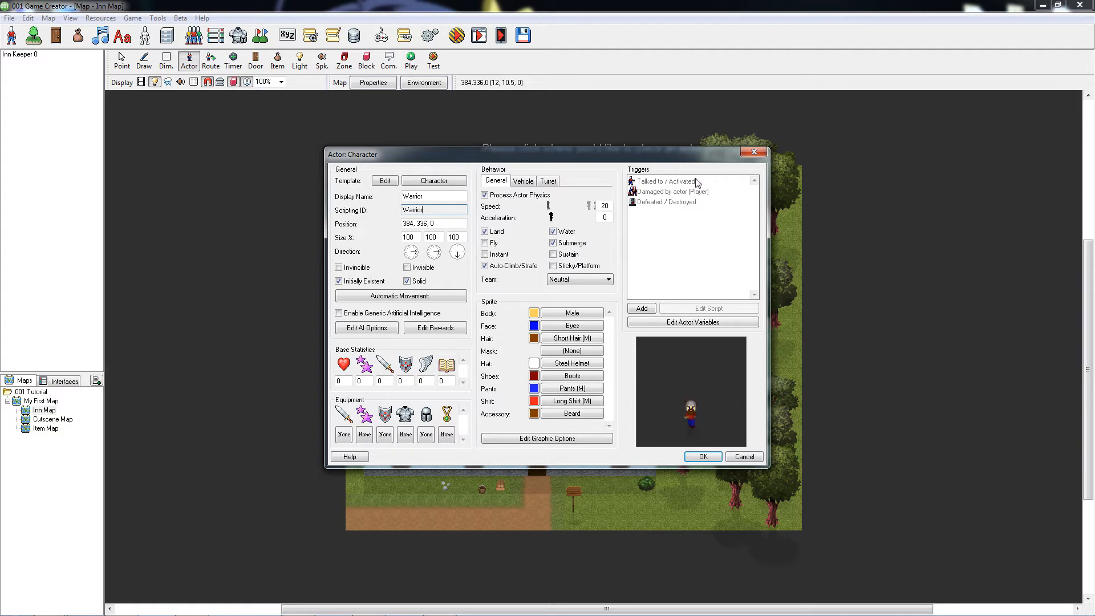
# - Start the Warrior's Talked to / Activated script with a Comparison Branch checking whether spidersKilled is less than 3
pyautogui.doubleClick(697, 182)
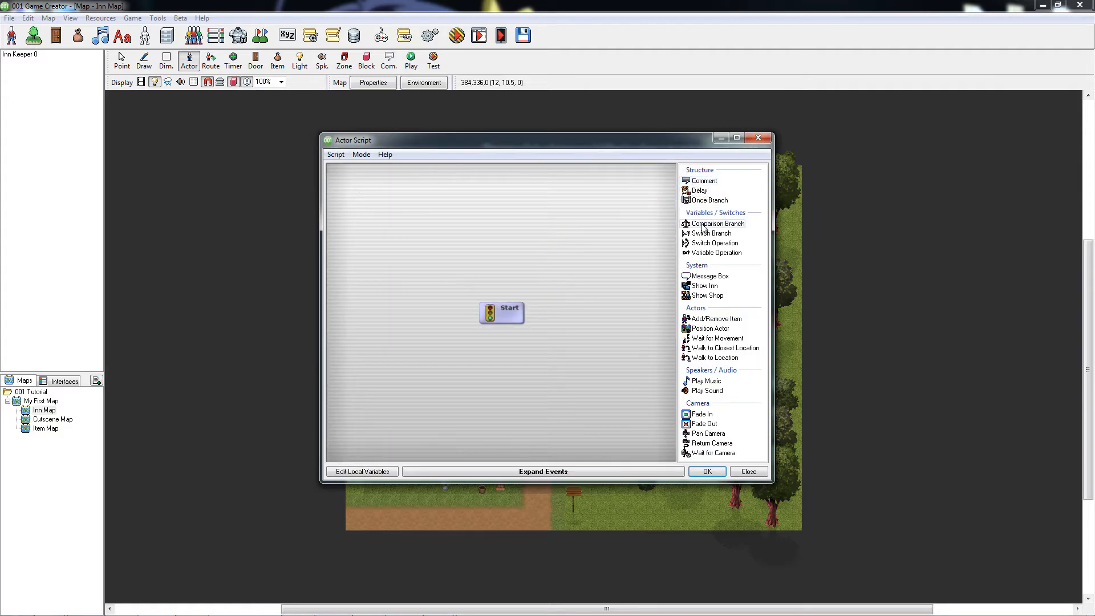
pyautogui.doubleClick(703, 224)
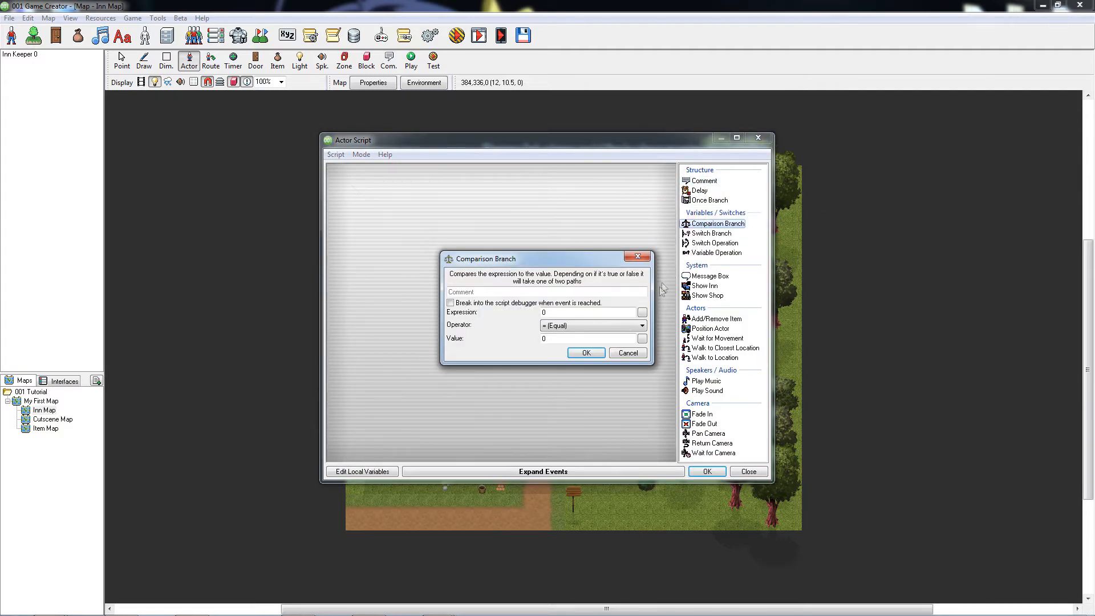
pyautogui.click(642, 312)
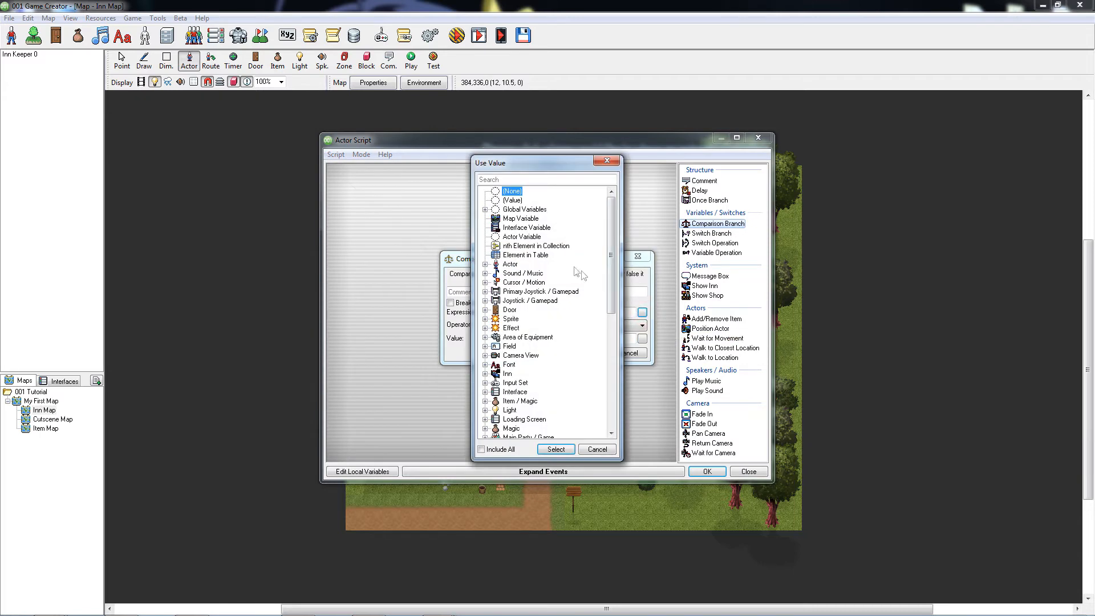
pyautogui.click(485, 210)
pyautogui.doubleClick(521, 219)
pyautogui.click(579, 326)
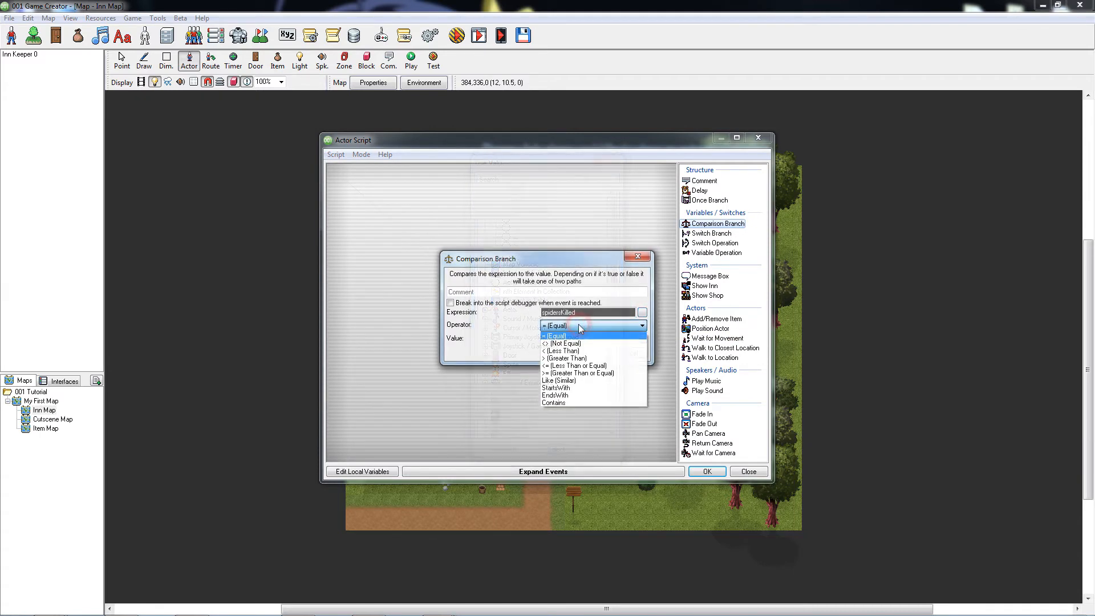
pyautogui.click(582, 351)
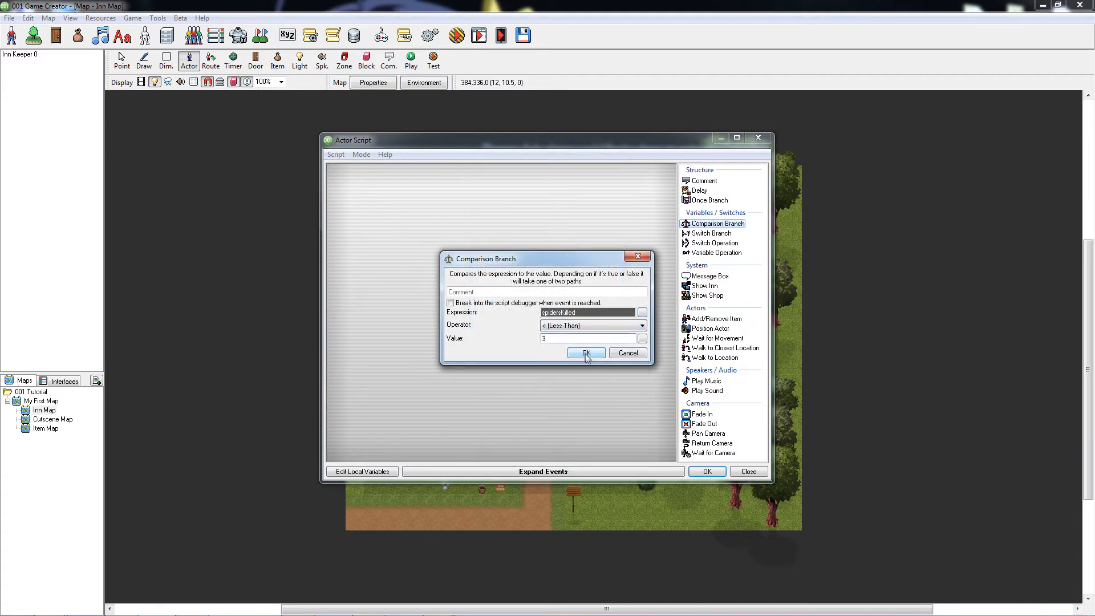
pyautogui.click(586, 353)
# - Add a Message Box asking "May I join you on this quest?" with the choices Sure and No Thanks
pyautogui.doubleClick(710, 276)
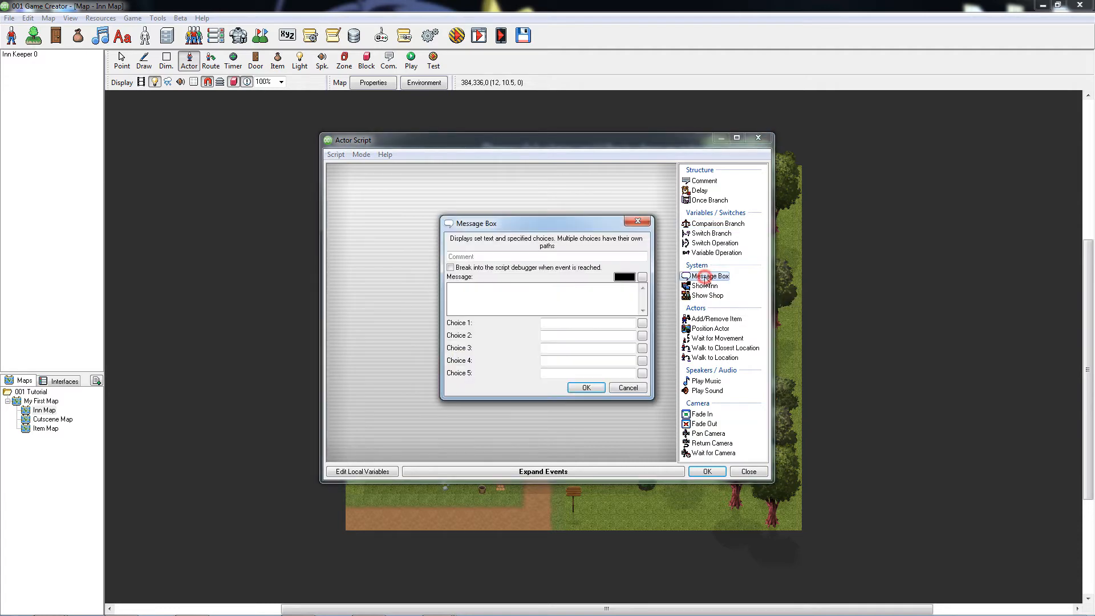
pyautogui.click(583, 287)
pyautogui.write('May I join you on this quest?')
pyautogui.press('Tab')
pyautogui.write('Sure')
pyautogui.press('Tab')
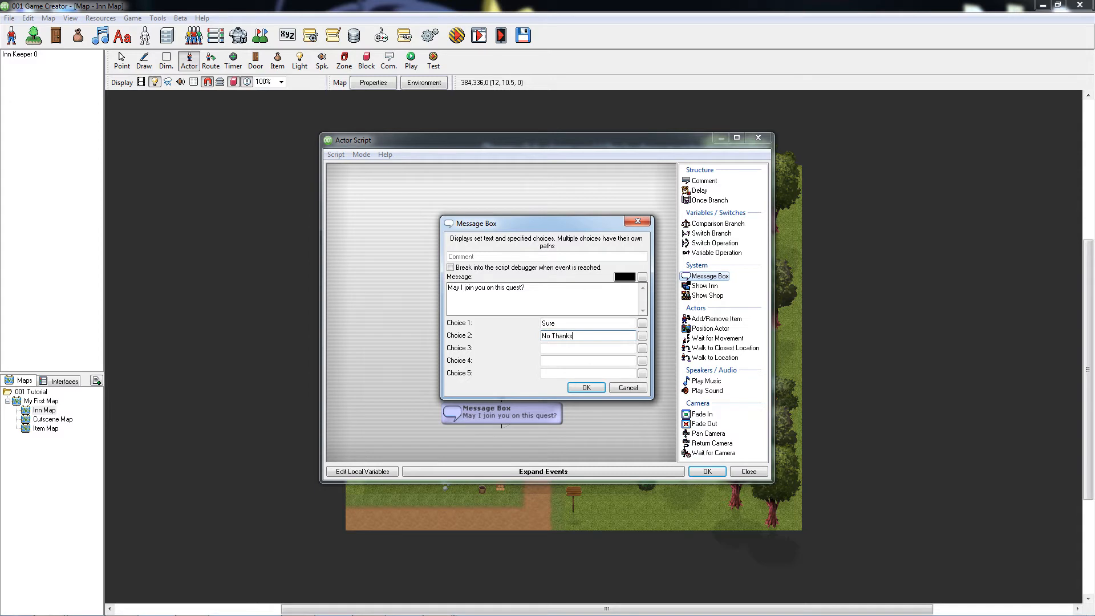
pyautogui.click(595, 391)
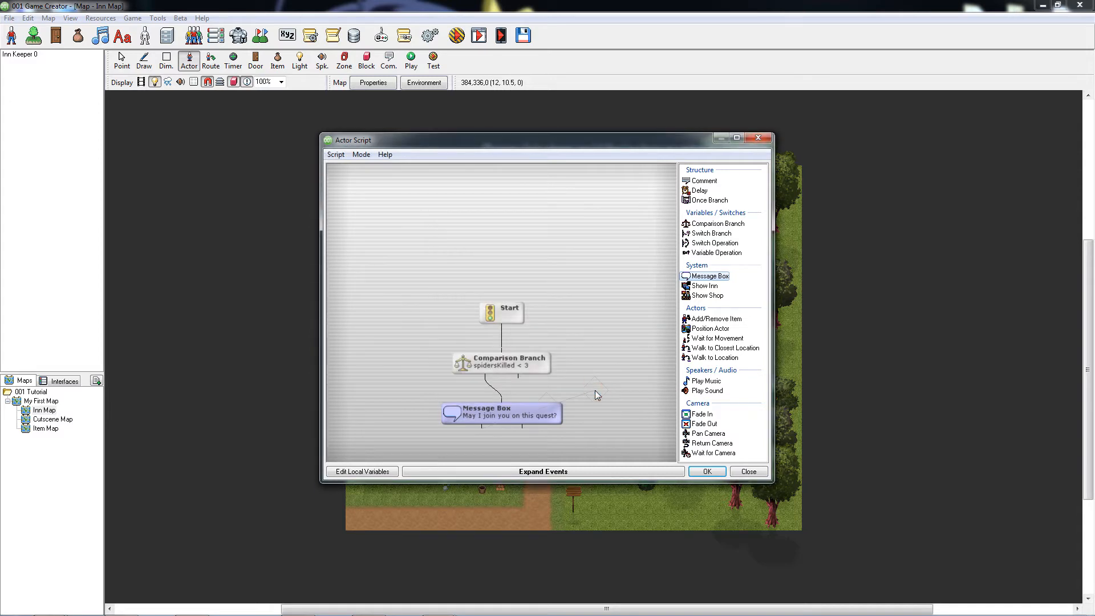
# - Add a Join/Leave Party event to the Sure path that makes the Warrior member join the party
pyautogui.moveTo(594, 390); pyautogui.dragTo(598, 309)
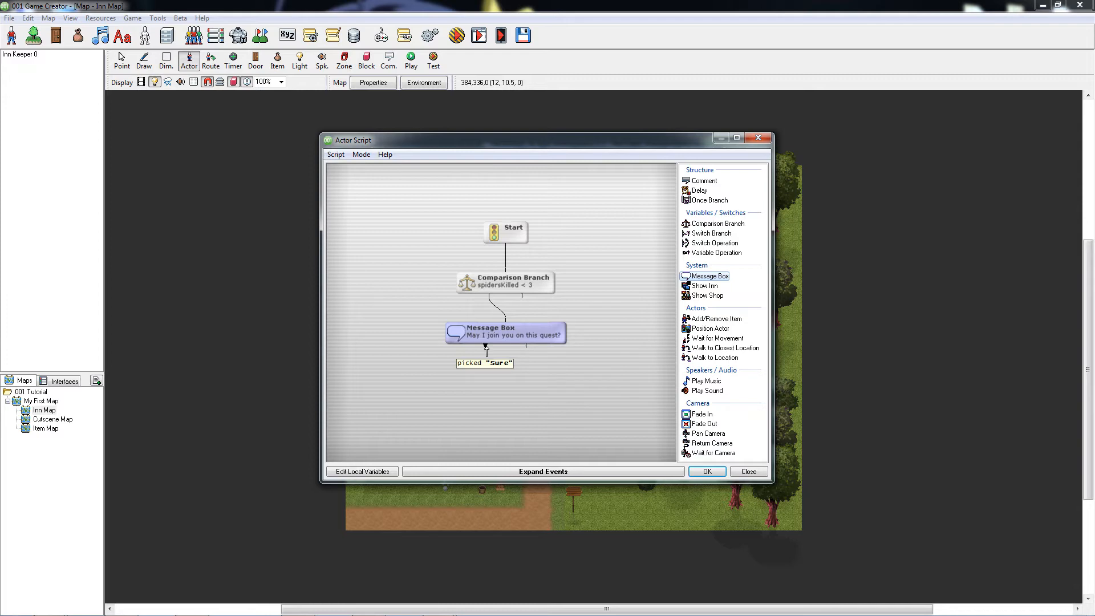
pyautogui.click(597, 471)
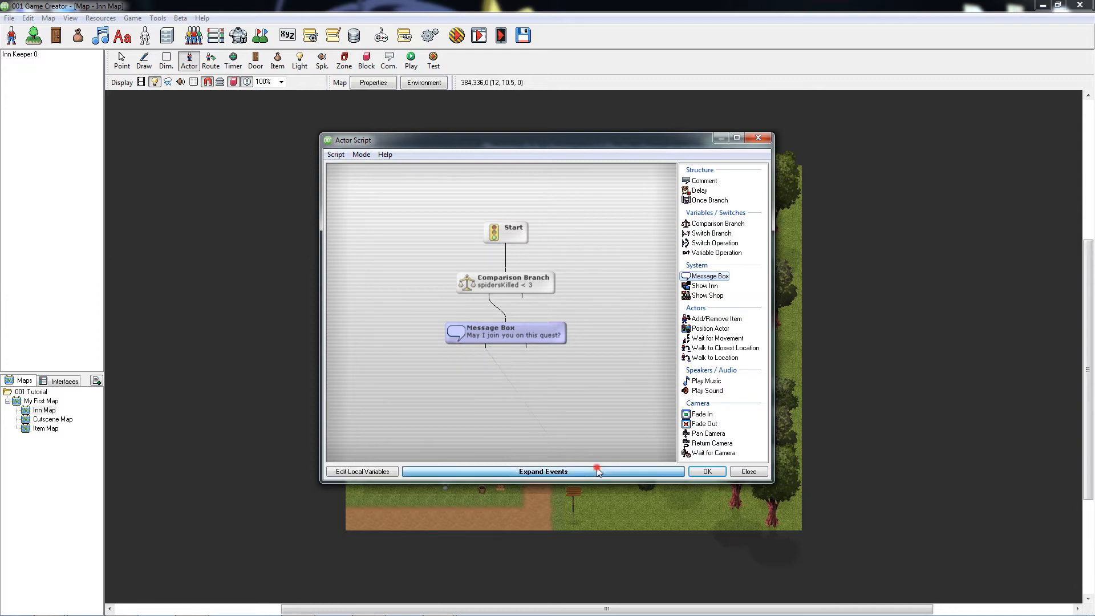
pyautogui.write('join')
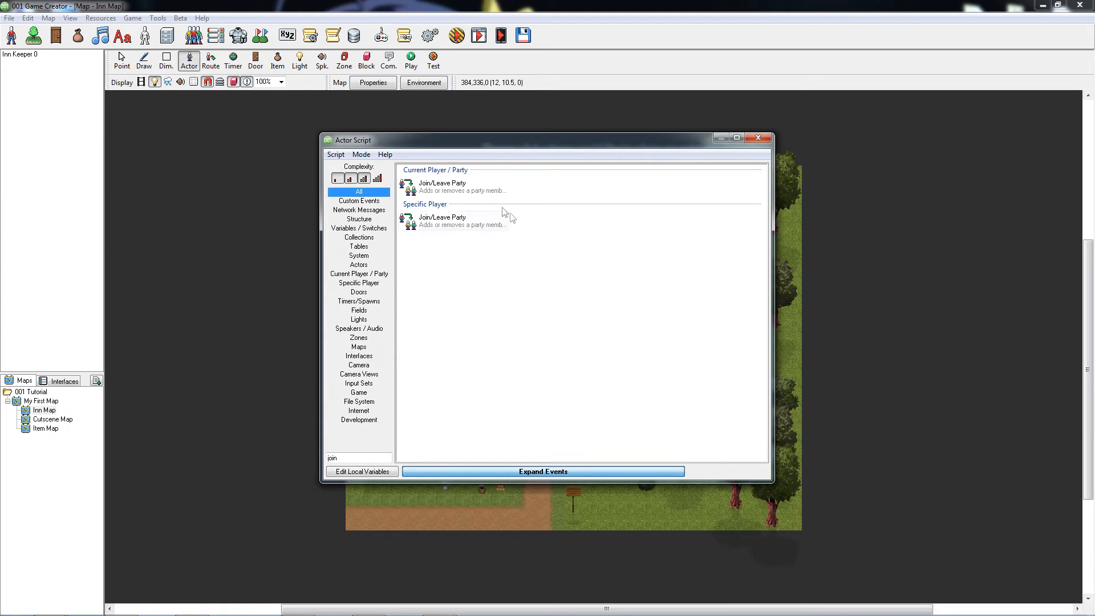
pyautogui.doubleClick(479, 190)
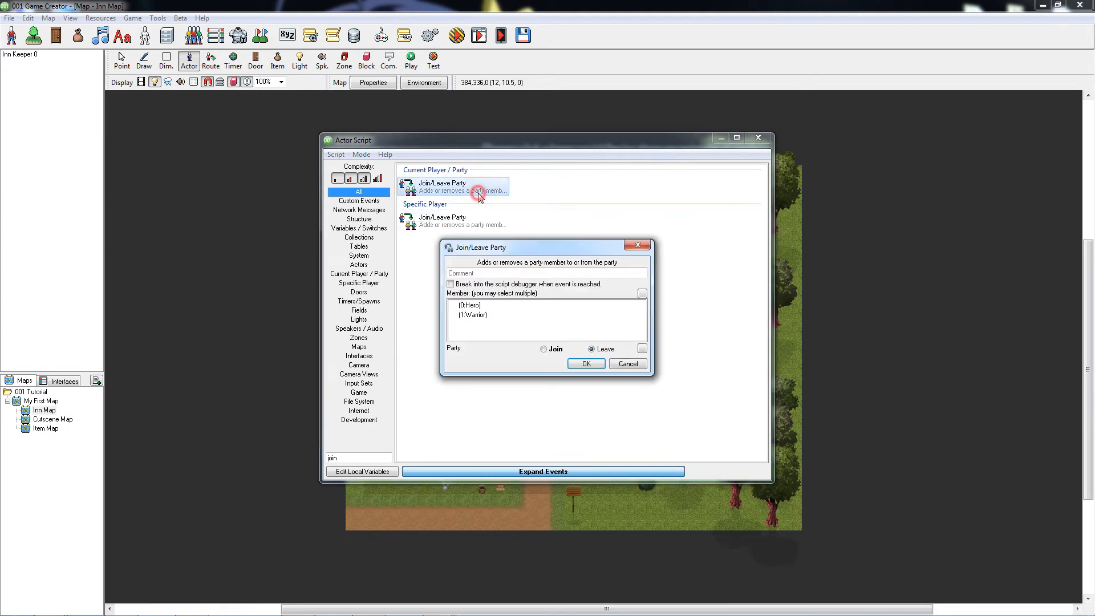
pyautogui.click(485, 317)
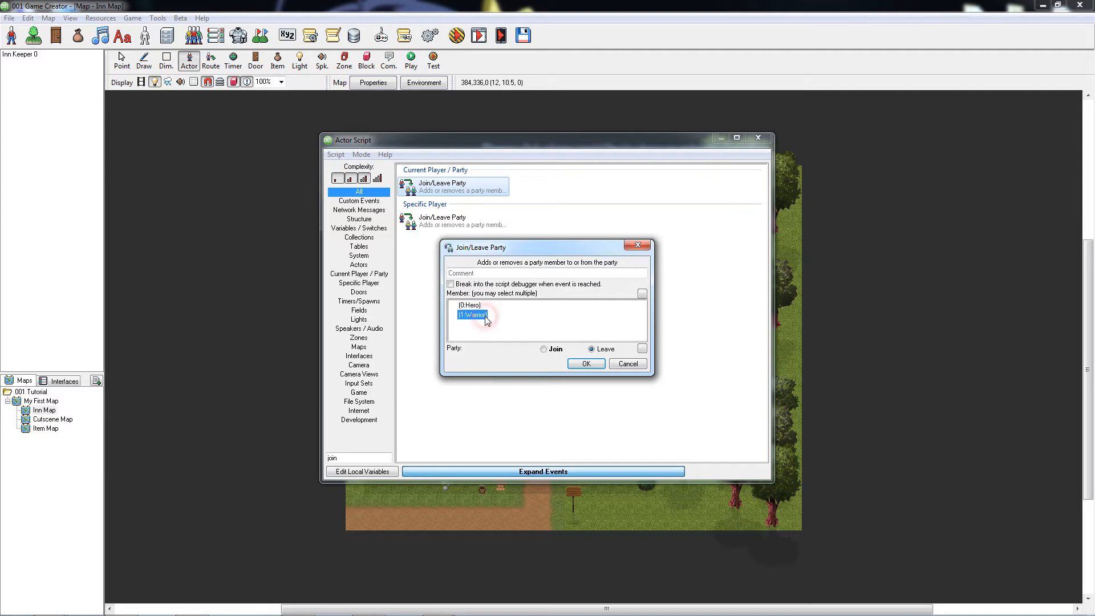
pyautogui.click(544, 349)
pyautogui.click(586, 363)
# - Add an actor Change Existence event after the party join that sets This to Nonexistent
pyautogui.click(606, 470)
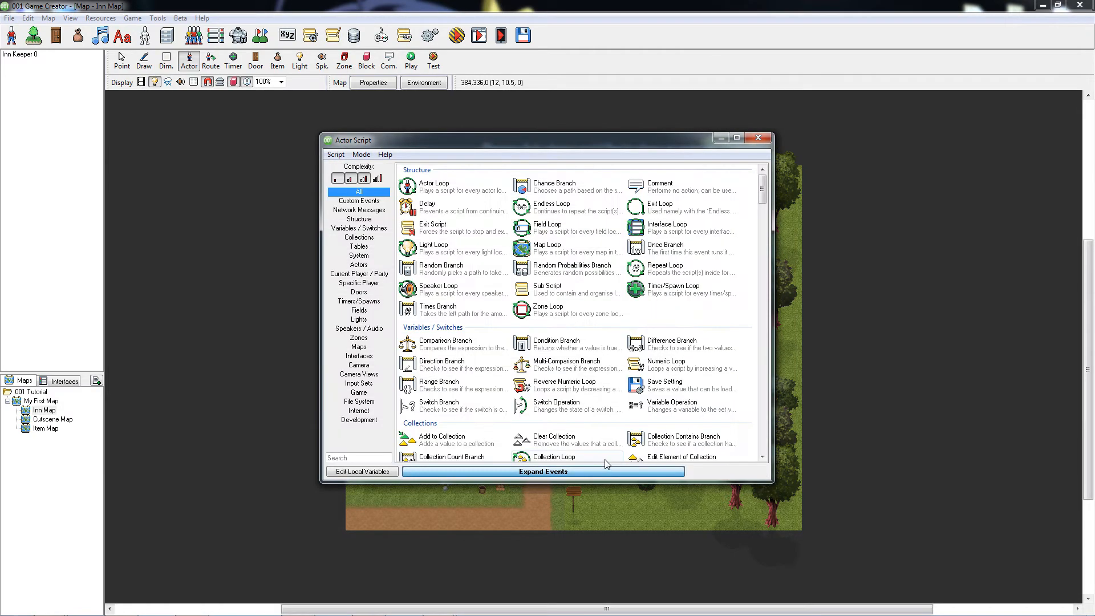
pyautogui.write('exist')
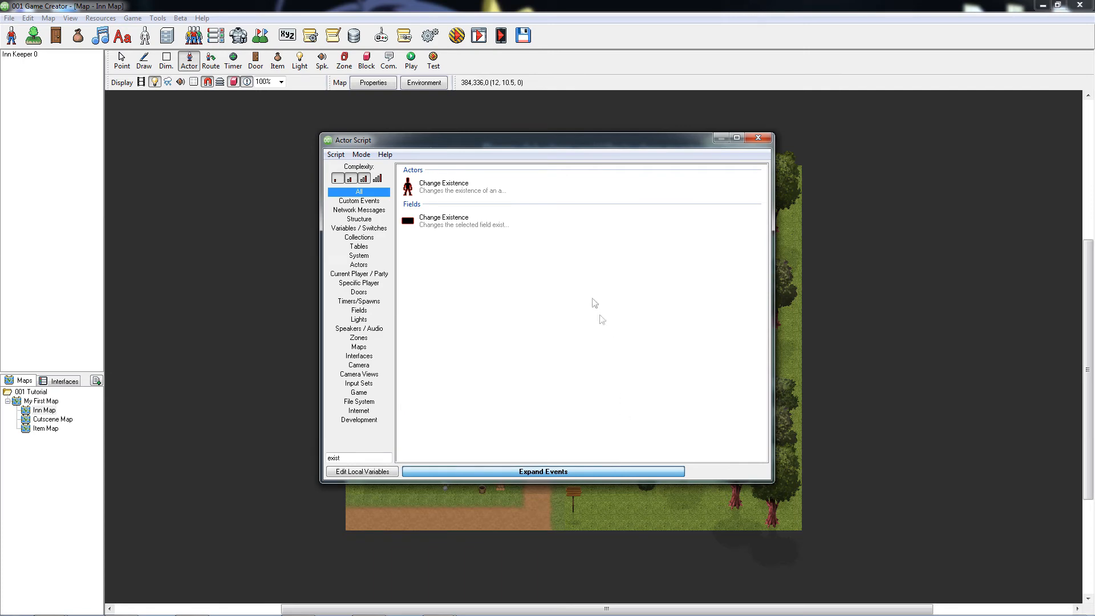
pyautogui.doubleClick(493, 196)
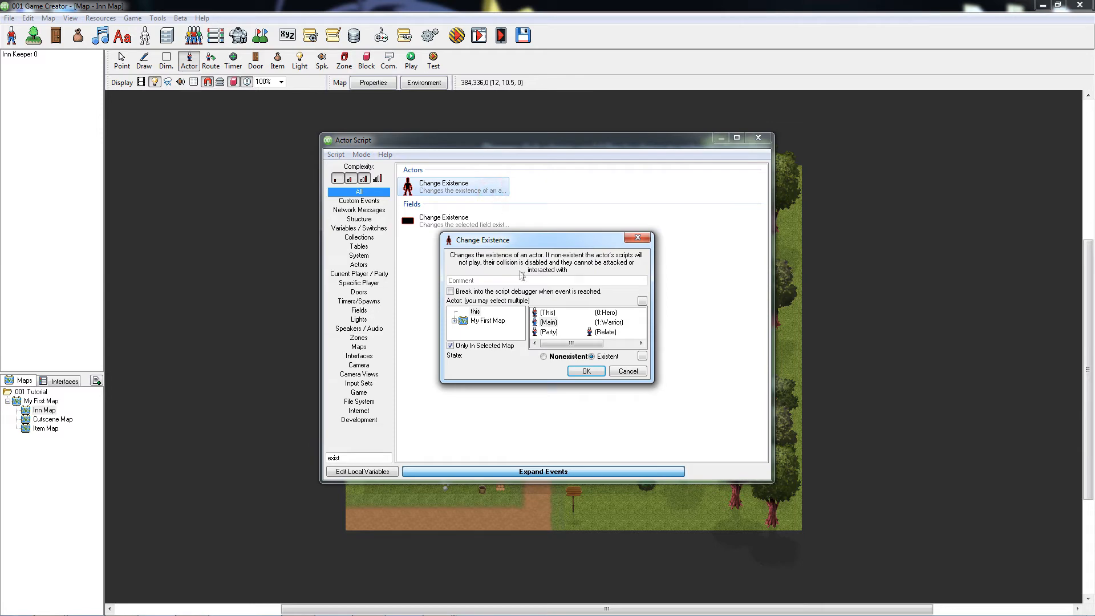
pyautogui.click(548, 313)
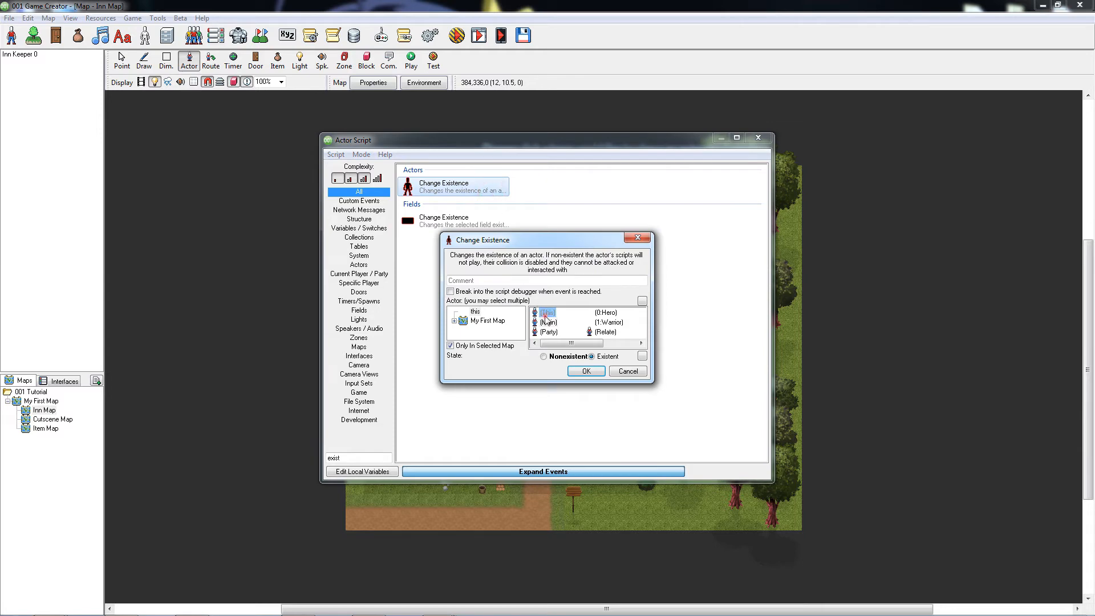
pyautogui.click(562, 359)
pyautogui.click(582, 370)
# - Add an Equip Item event giving the Warrior party member a Hammer in the Weapon area, with Add Item First set to Yes
pyautogui.click(616, 471)
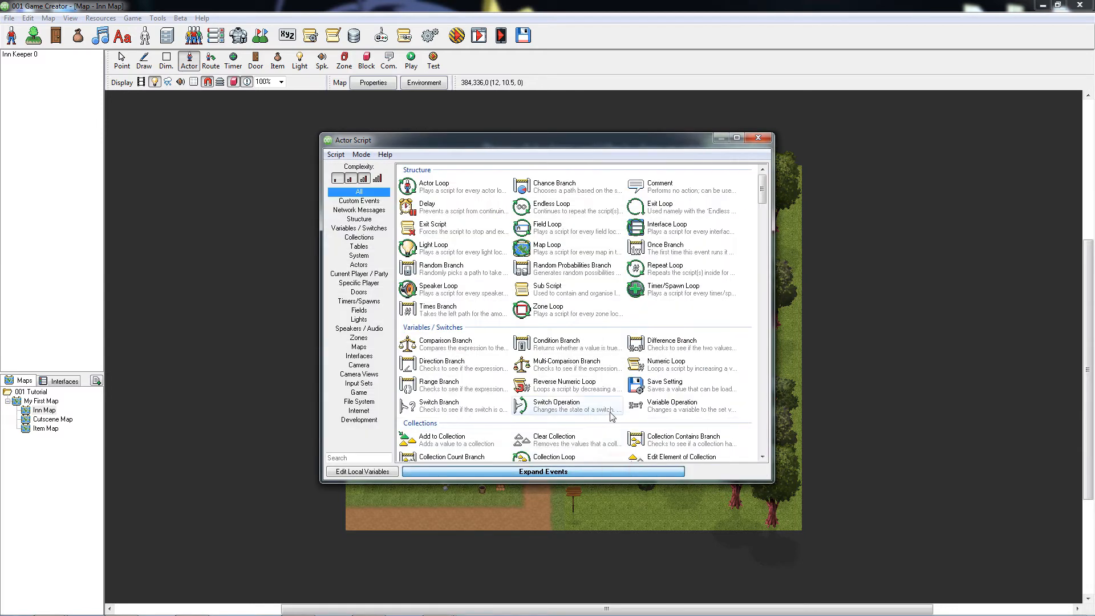
pyautogui.write('equip')
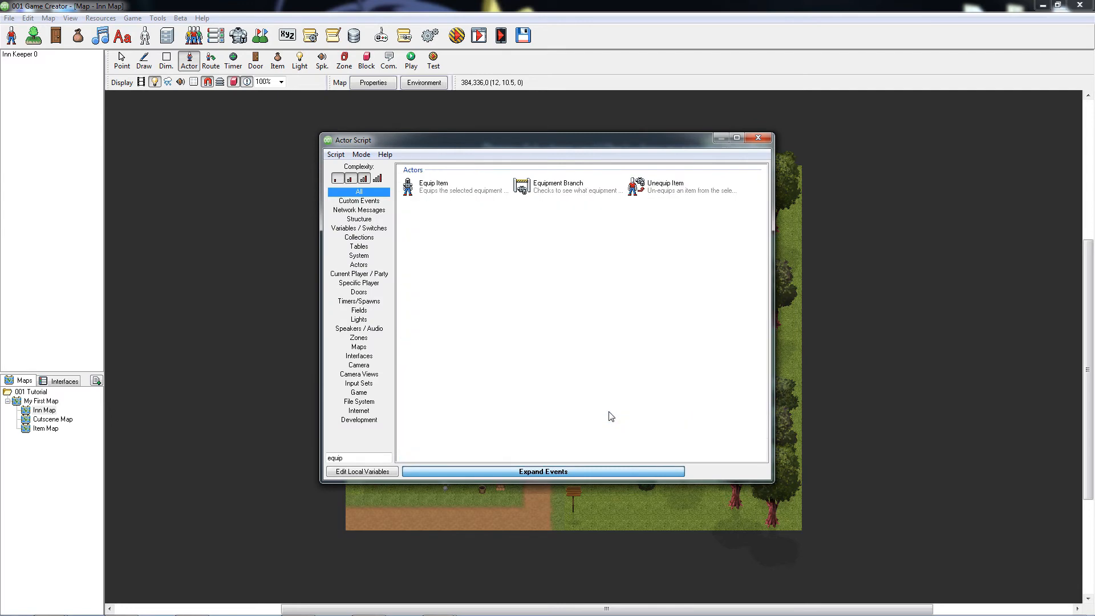
pyautogui.doubleClick(481, 194)
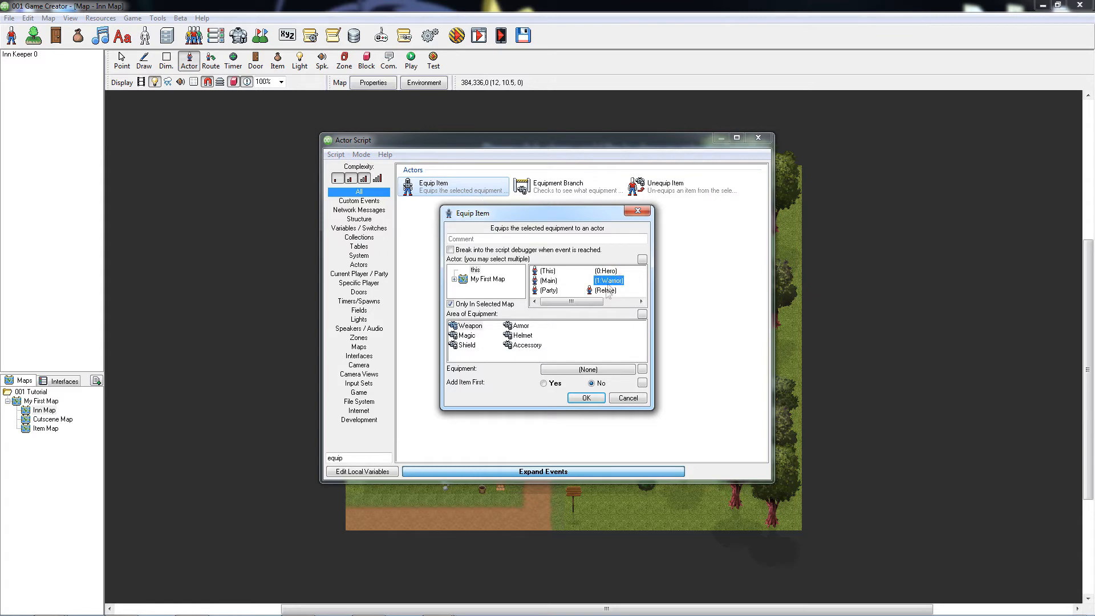
pyautogui.click(471, 326)
pyautogui.click(607, 374)
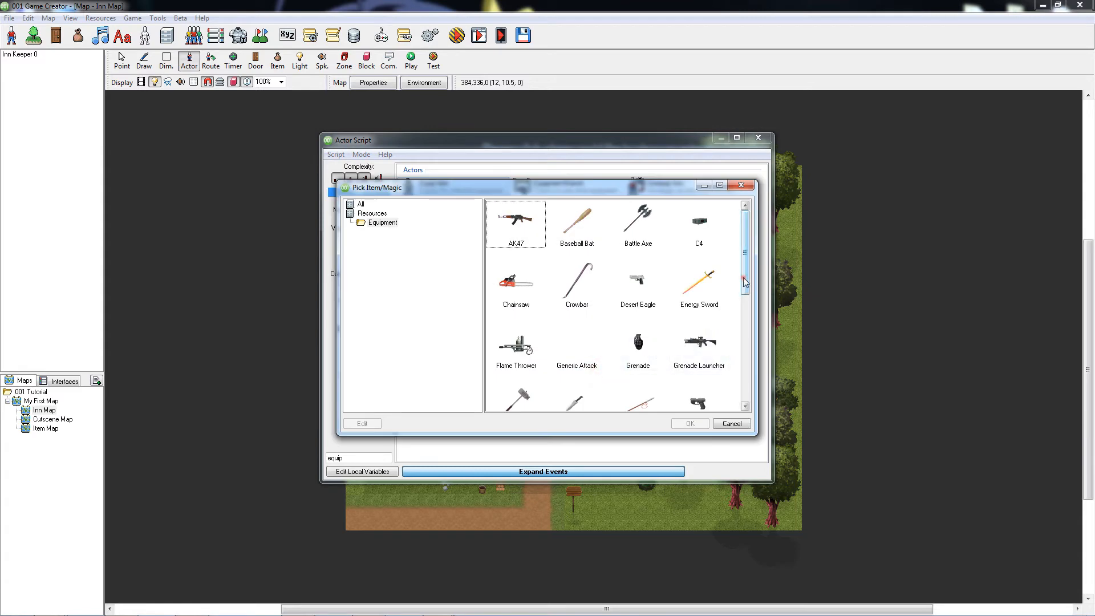
pyautogui.scroll(-3, 745, 283)
pyautogui.doubleClick(527, 334)
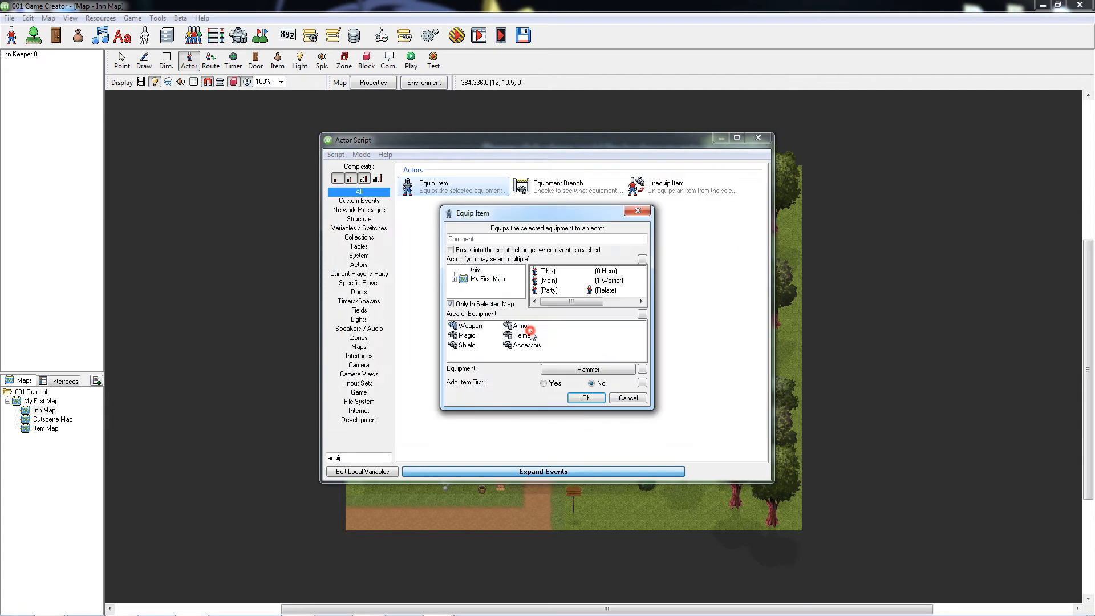
pyautogui.click(552, 385)
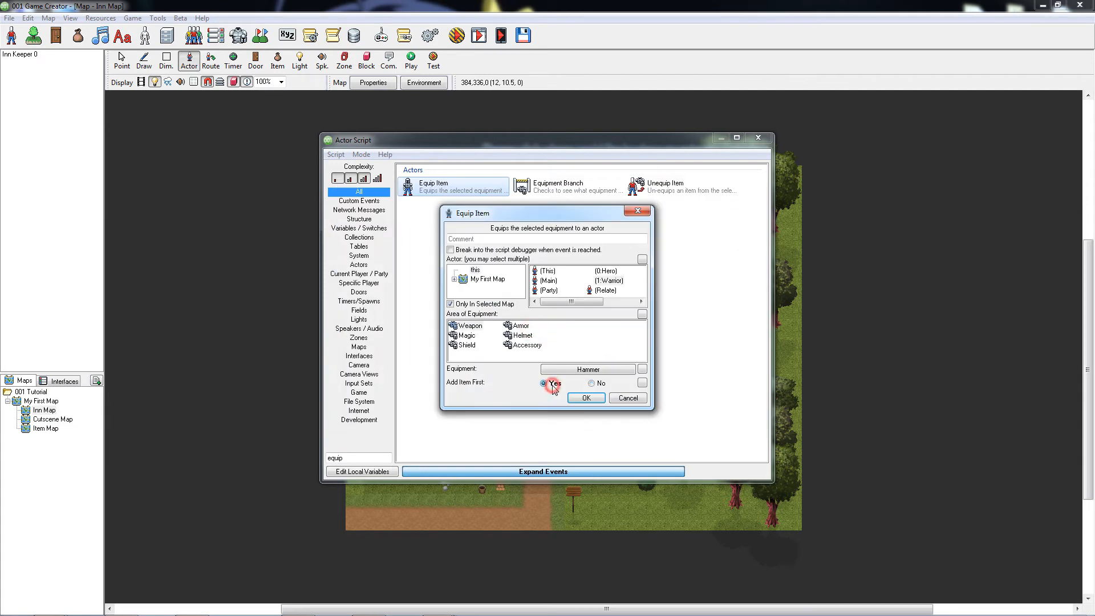
pyautogui.click(587, 399)
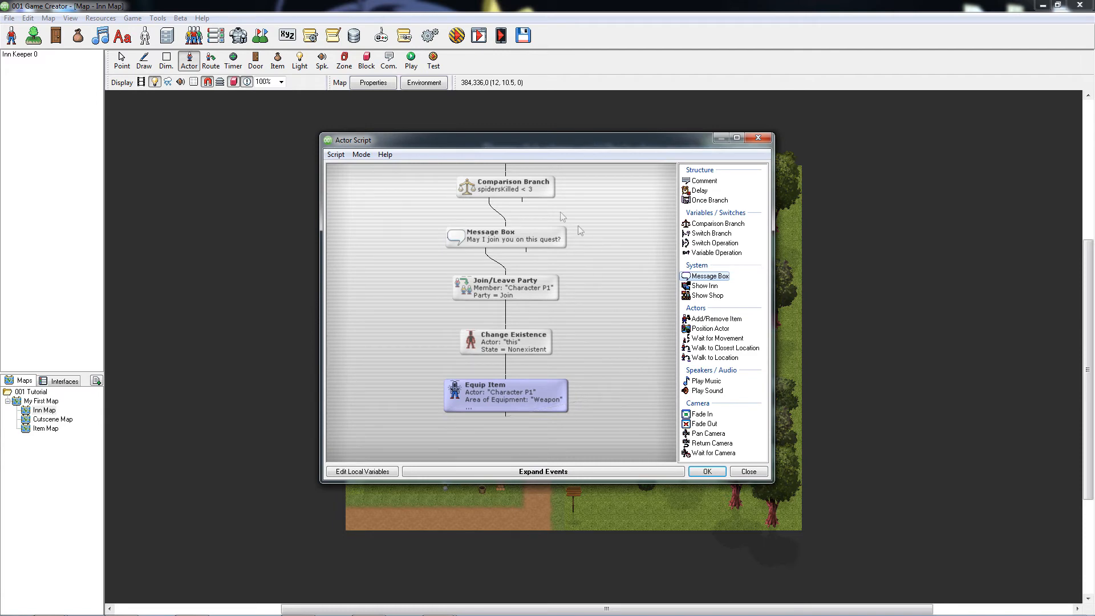
# - Add a Once Branch to the Comparison Branch's second path and position it to the right of the Message Box
pyautogui.click(533, 192)
pyautogui.doubleClick(707, 203)
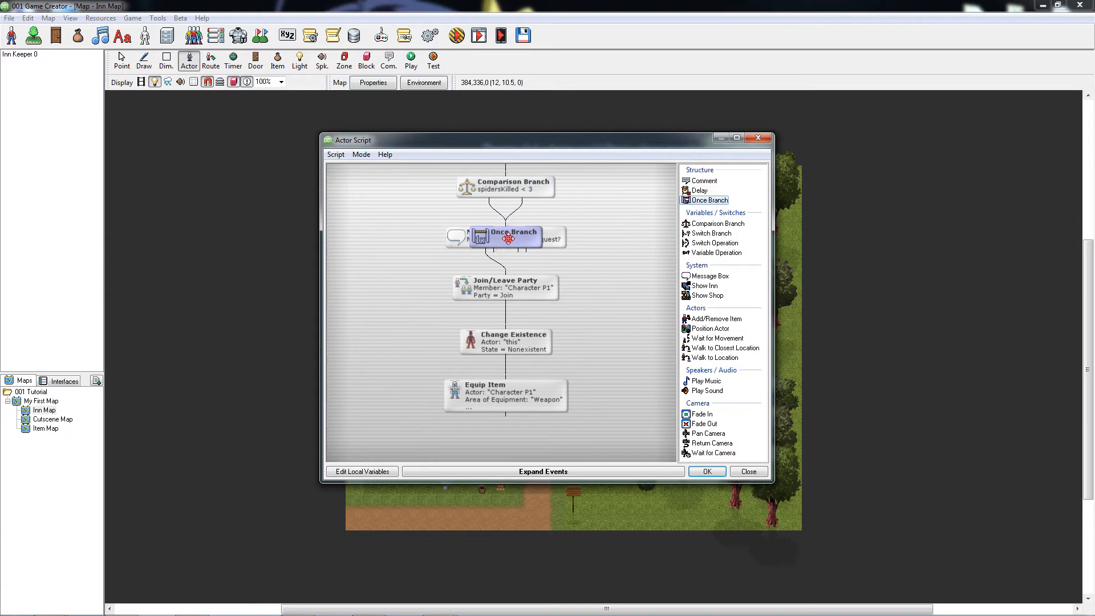
pyautogui.moveTo(508, 238); pyautogui.dragTo(623, 235)
pyautogui.moveTo(624, 235); pyautogui.dragTo(644, 235)
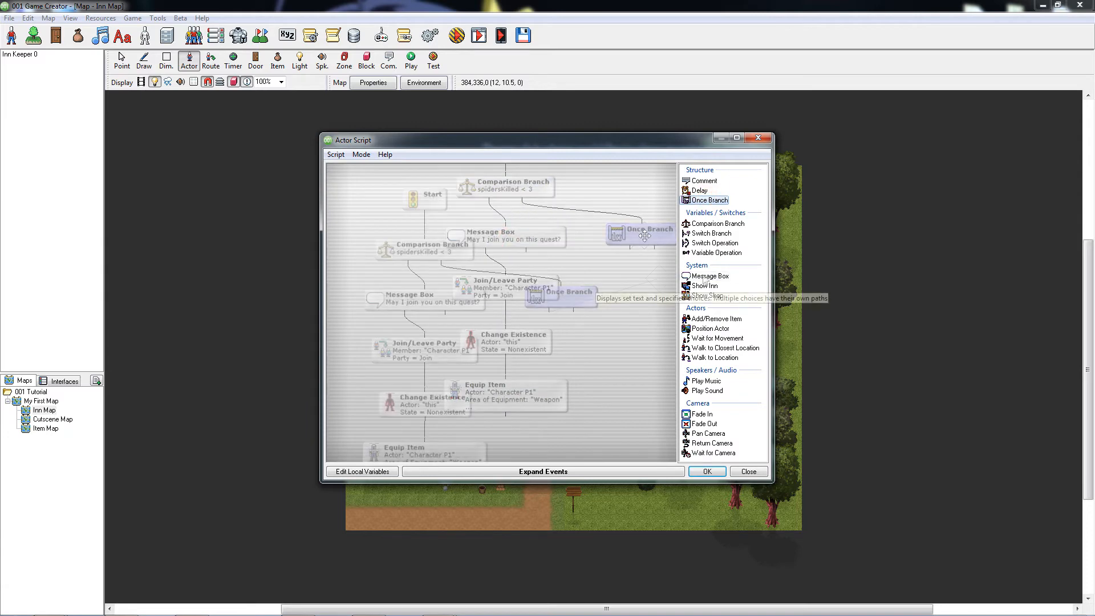
# - Add a Message Box to the Once Branch reading "Wow! You've already defeated the spiders? I'm impressed. Here's your reward!"
pyautogui.doubleClick(709, 276)
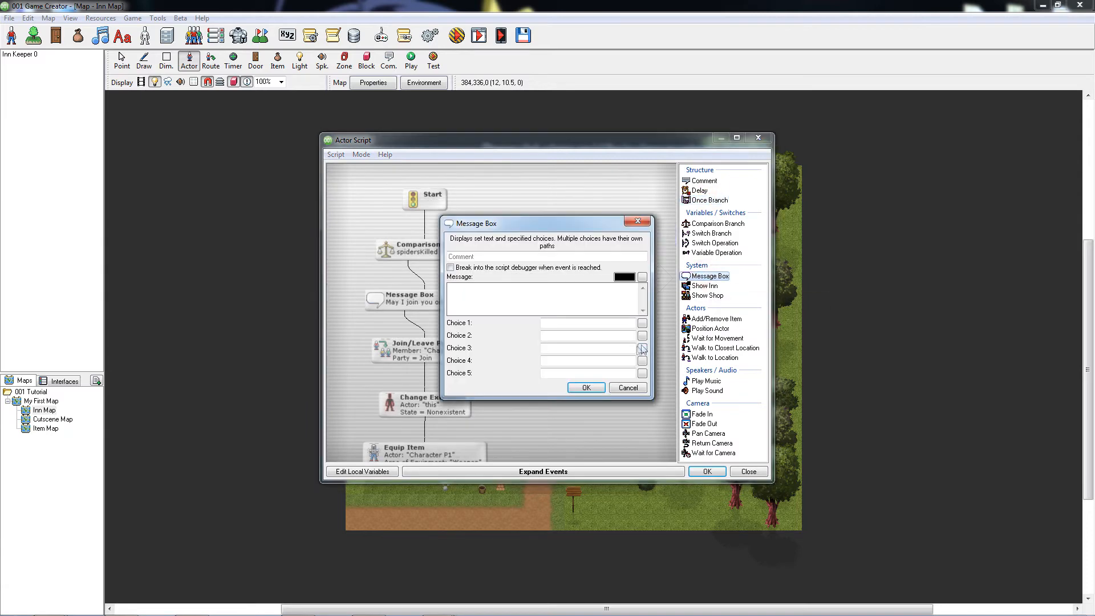
pyautogui.click(569, 304)
pyautogui.write('Wow')
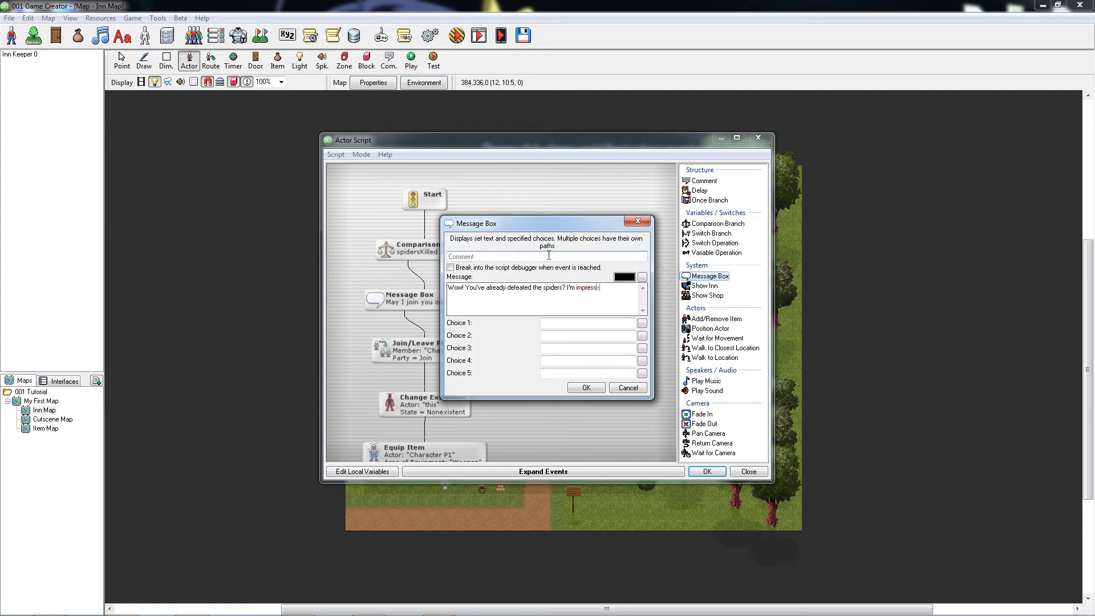
pyautogui.click(585, 388)
# - Add a current-party Change Money event that adds 500 after the reward message, and accept the Warrior's script and actor settings
pyautogui.click(594, 468)
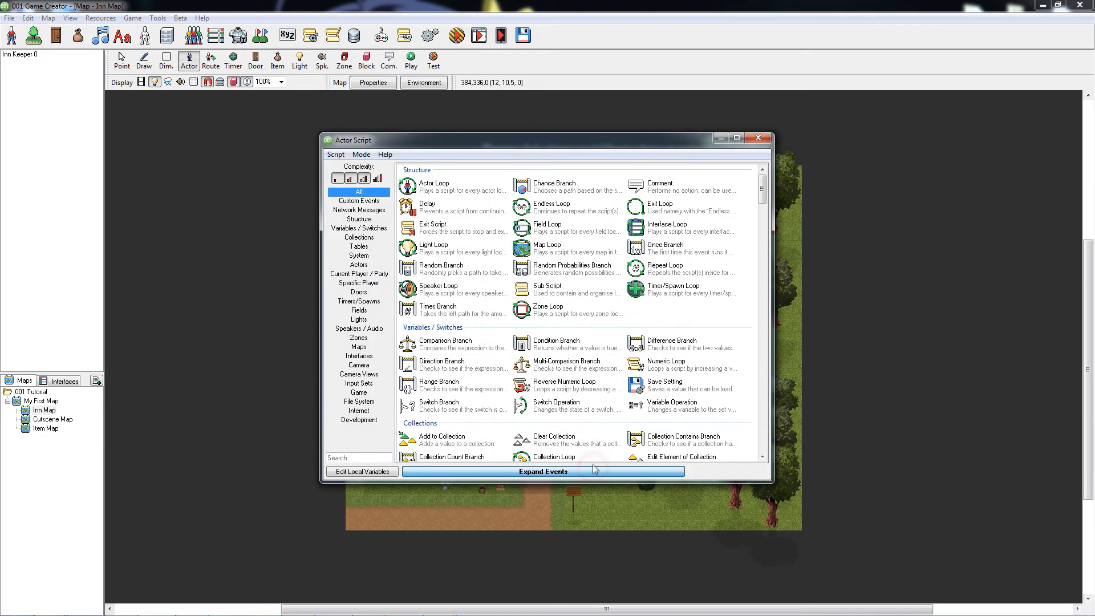
pyautogui.write('money')
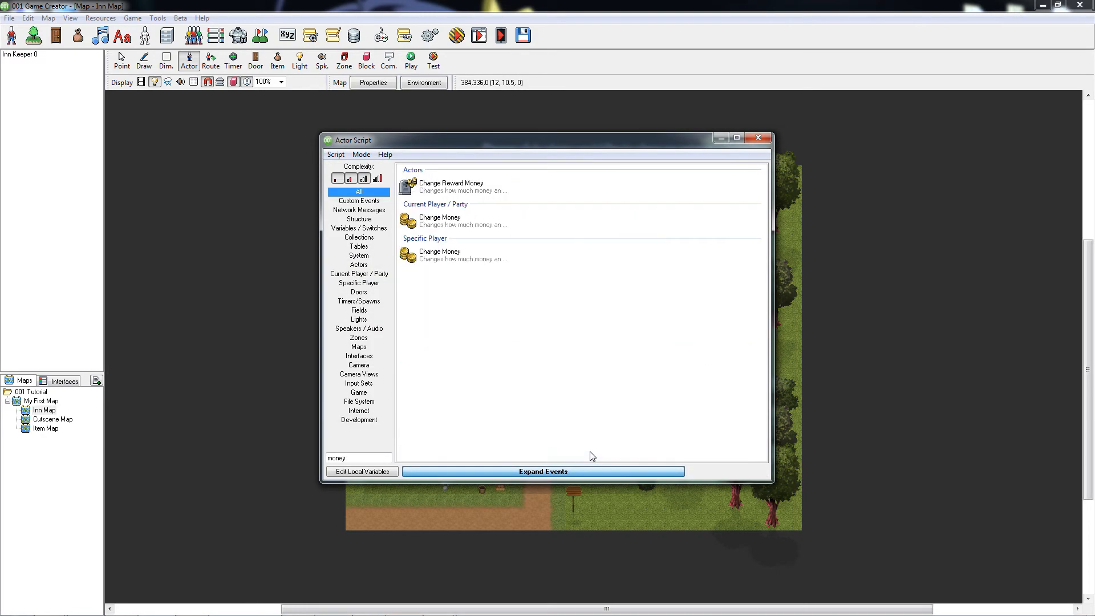
pyautogui.doubleClick(481, 228)
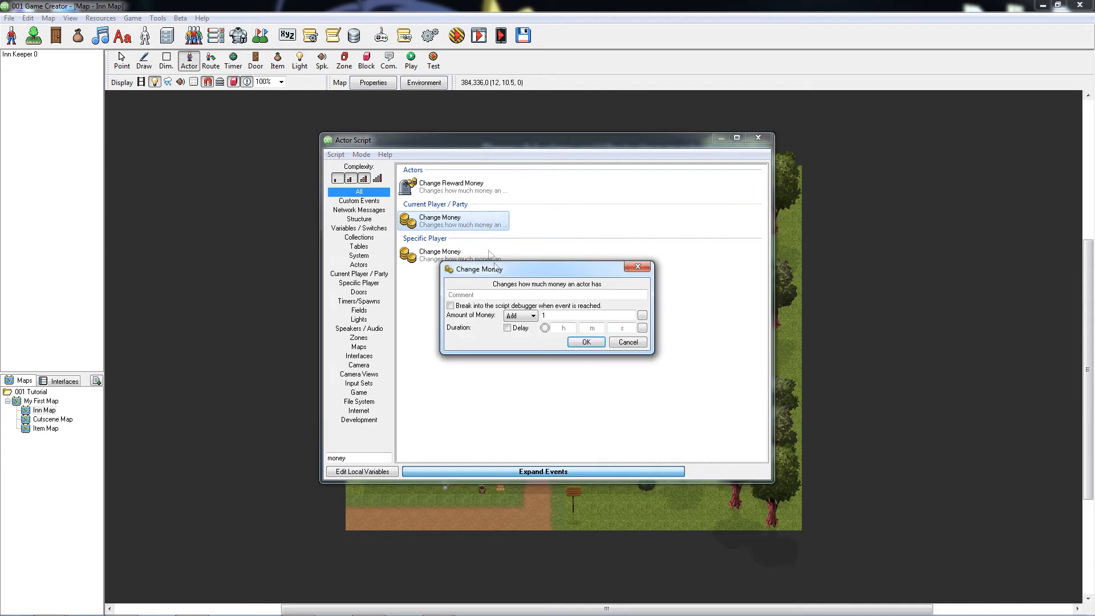
pyautogui.doubleClick(545, 315)
pyautogui.click(586, 342)
pyautogui.click(593, 340)
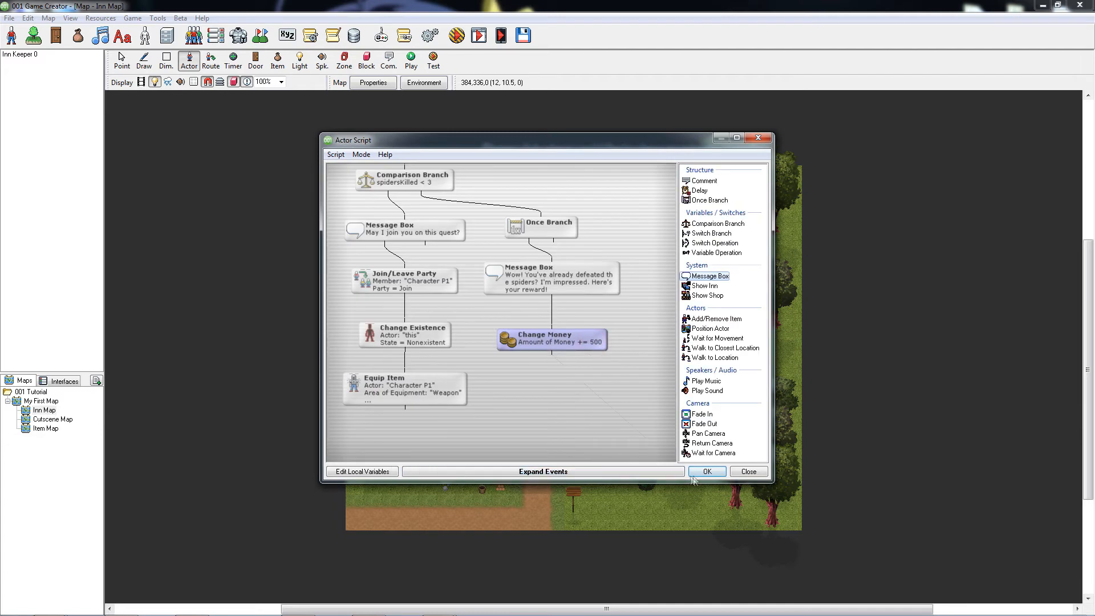
pyautogui.click(710, 472)
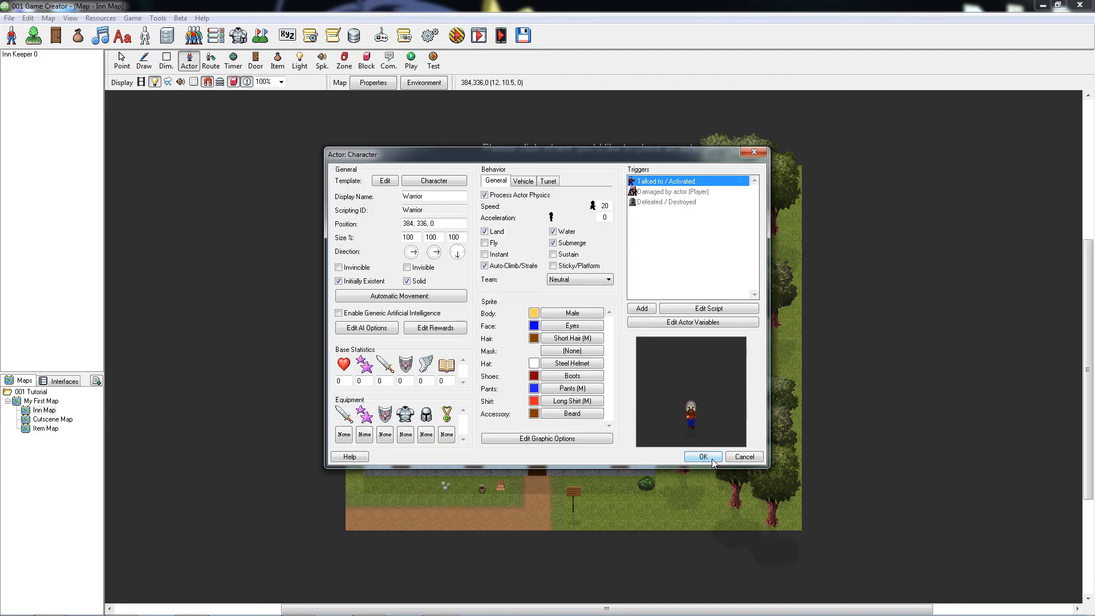
pyautogui.click(712, 458)
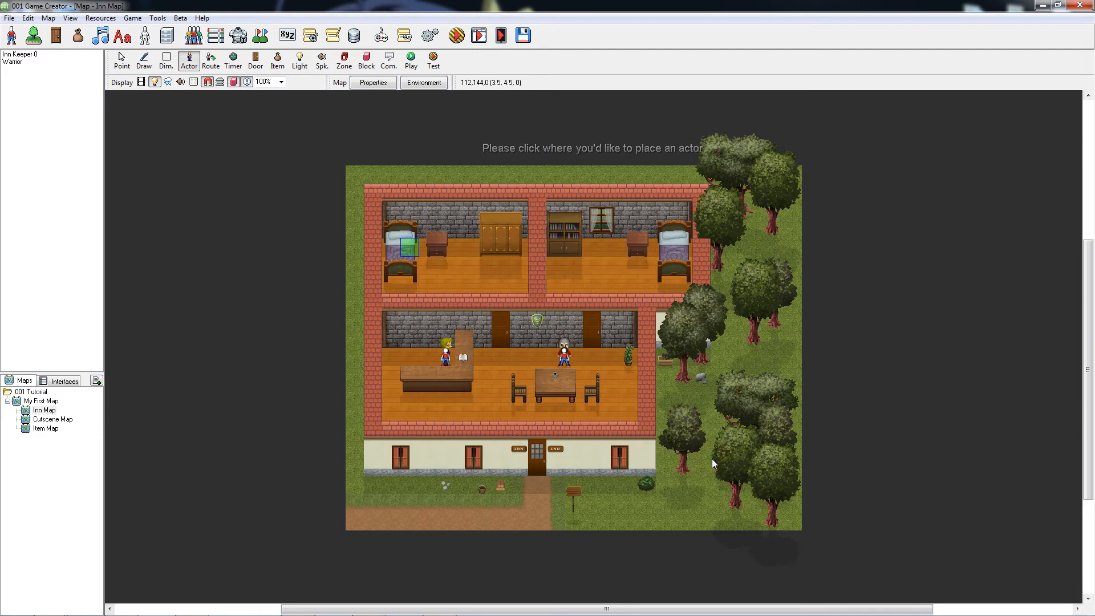
# - Add a Defeated / Destroyed trigger to the base actor of the Spider enemy template and open its script
pyautogui.click(148, 38)
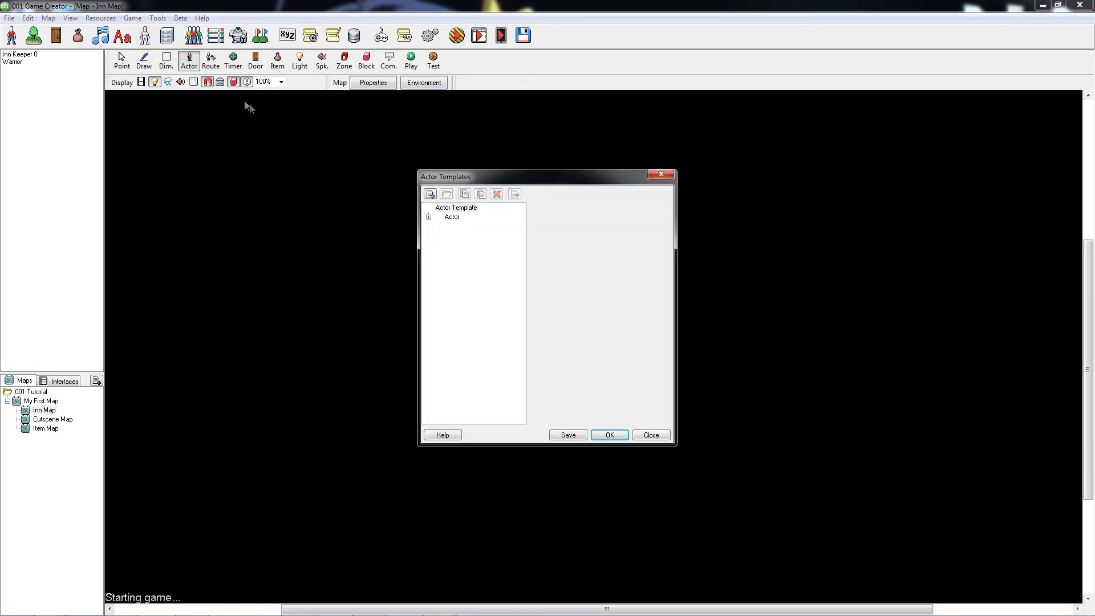
pyautogui.click(487, 371)
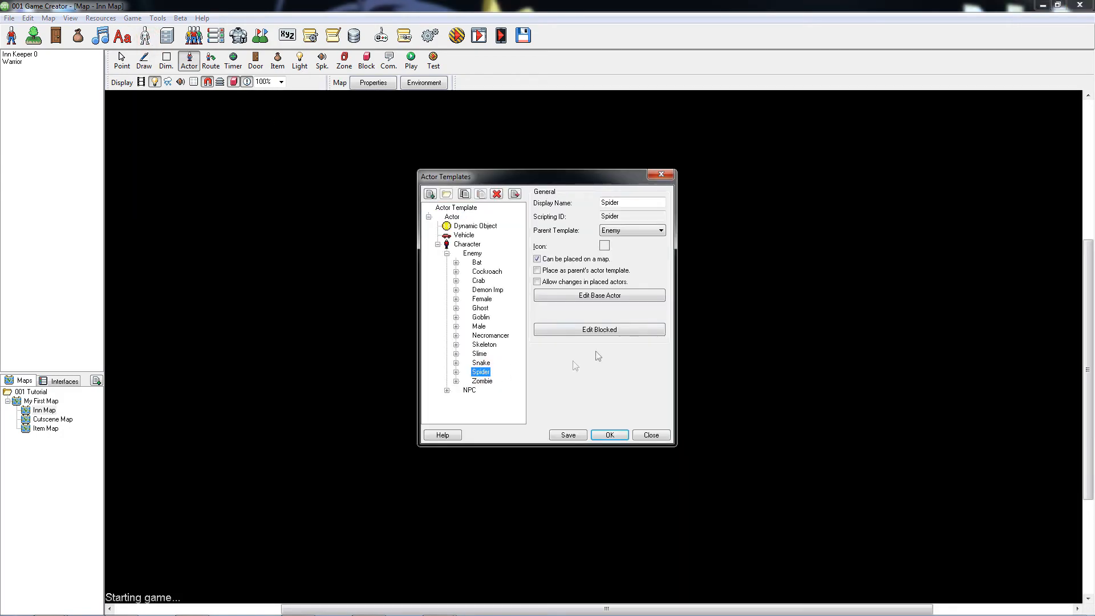
pyautogui.click(635, 294)
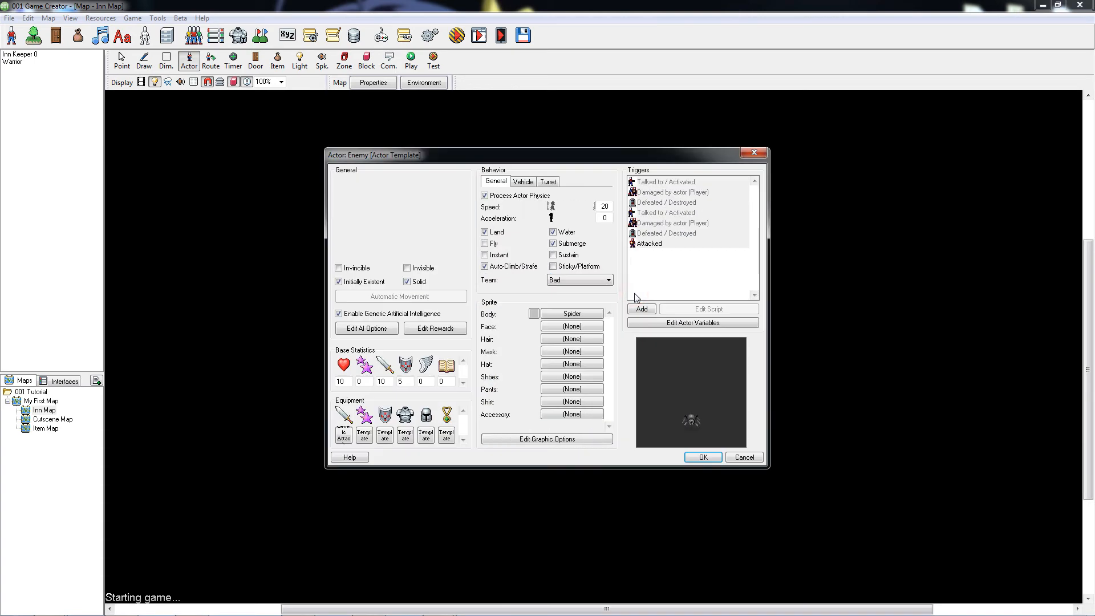
pyautogui.click(636, 309)
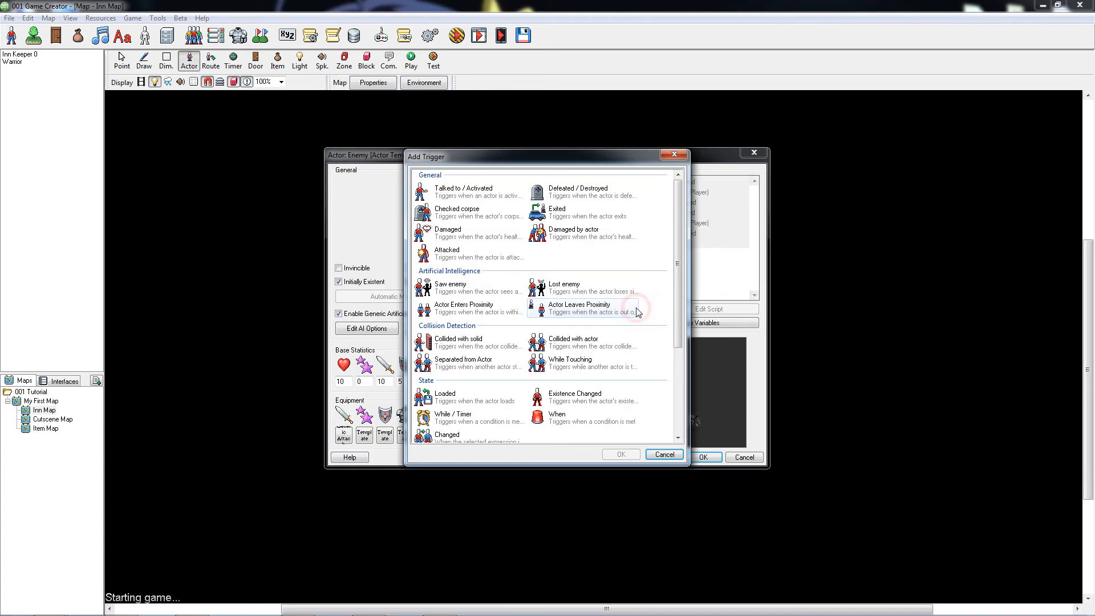
pyautogui.doubleClick(607, 197)
pyautogui.click(586, 323)
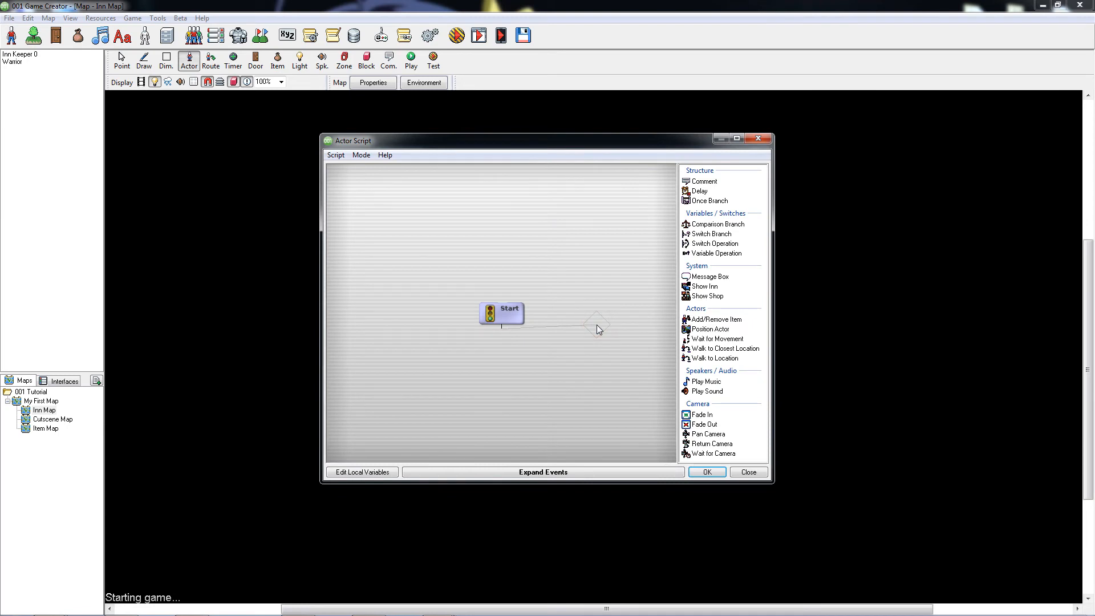
# - Add a Variable Operation after Start that adds 1 to spidersKilled
pyautogui.click(717, 253)
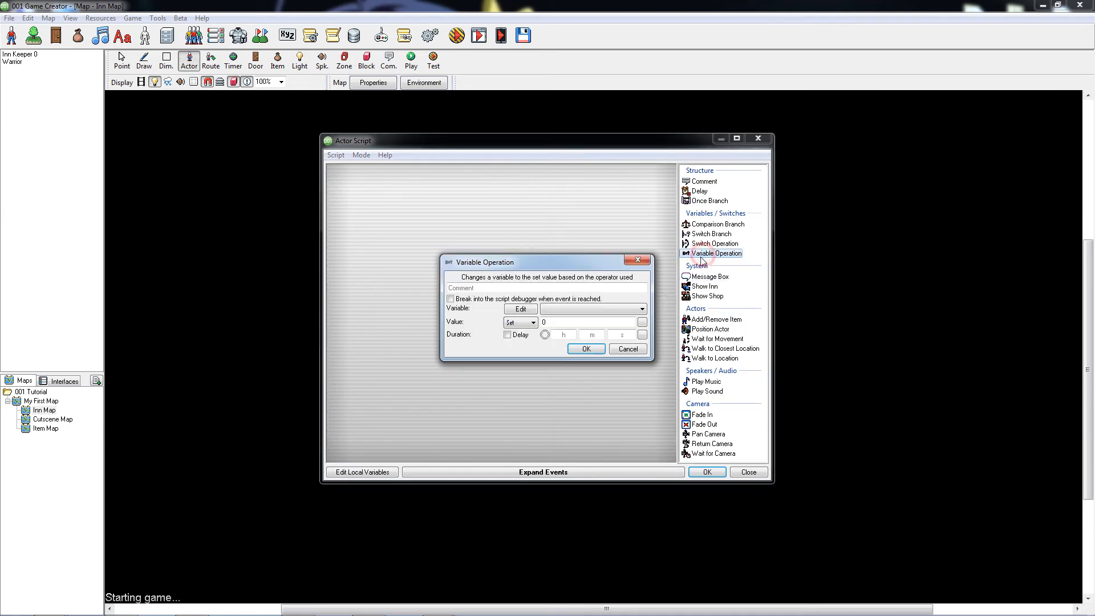
pyautogui.click(617, 310)
pyautogui.click(605, 346)
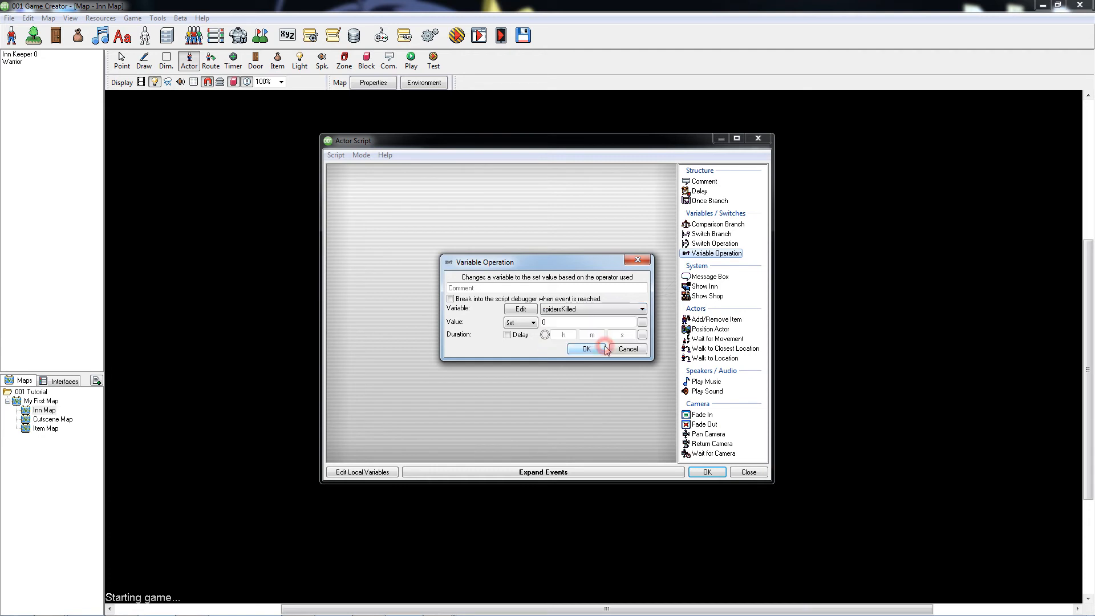
pyautogui.click(528, 323)
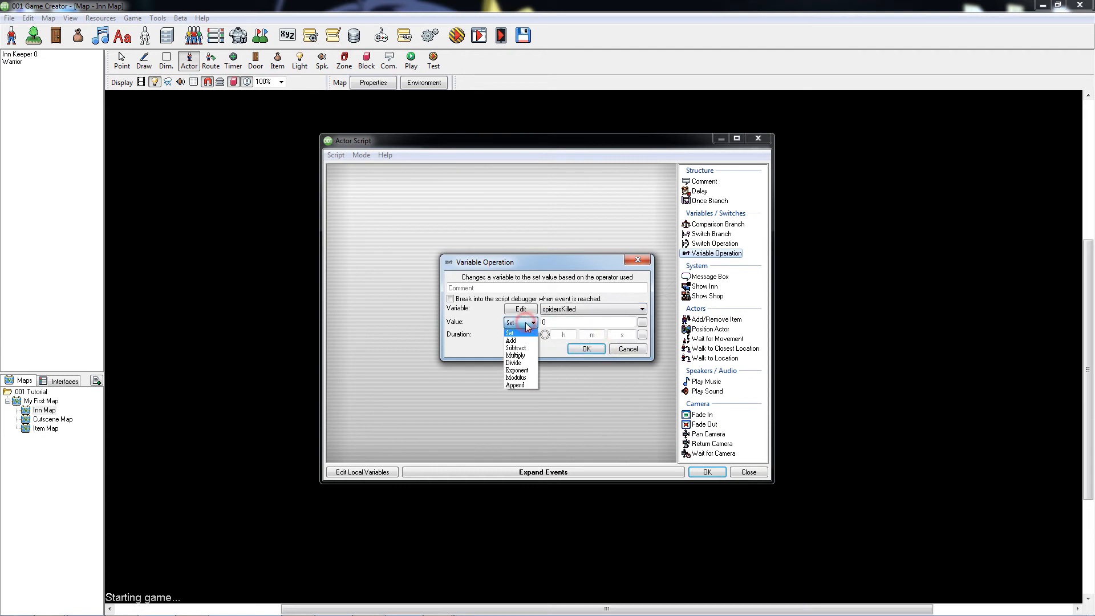
pyautogui.click(519, 333)
pyautogui.click(588, 349)
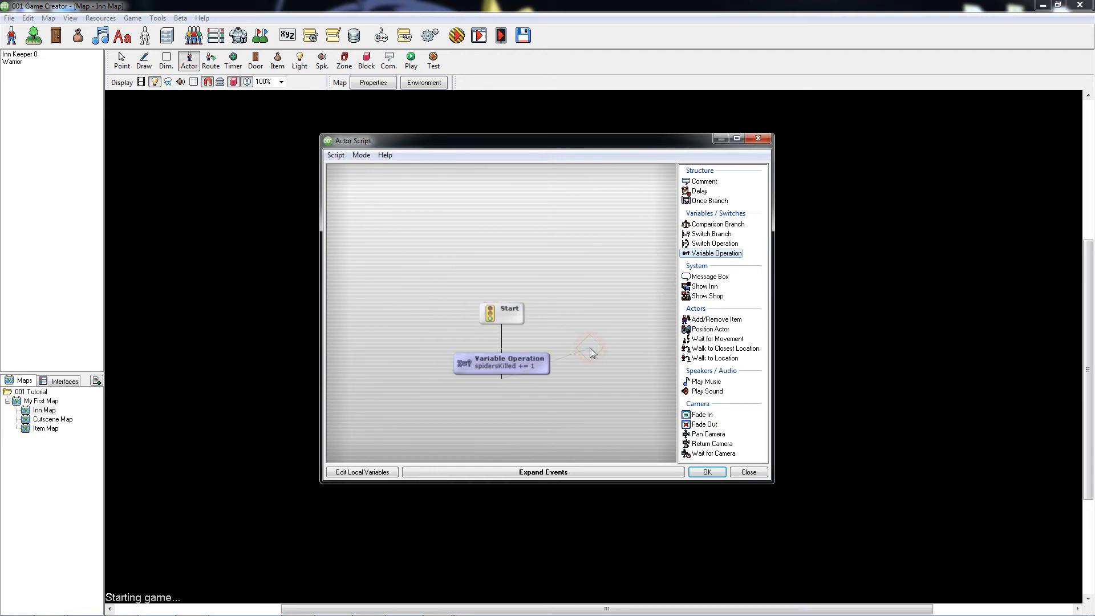
# - Add a Comparison Branch after the Variable Operation that tests spidersKilled with the >= (Greater Than or Equal) operator
pyautogui.doubleClick(720, 224)
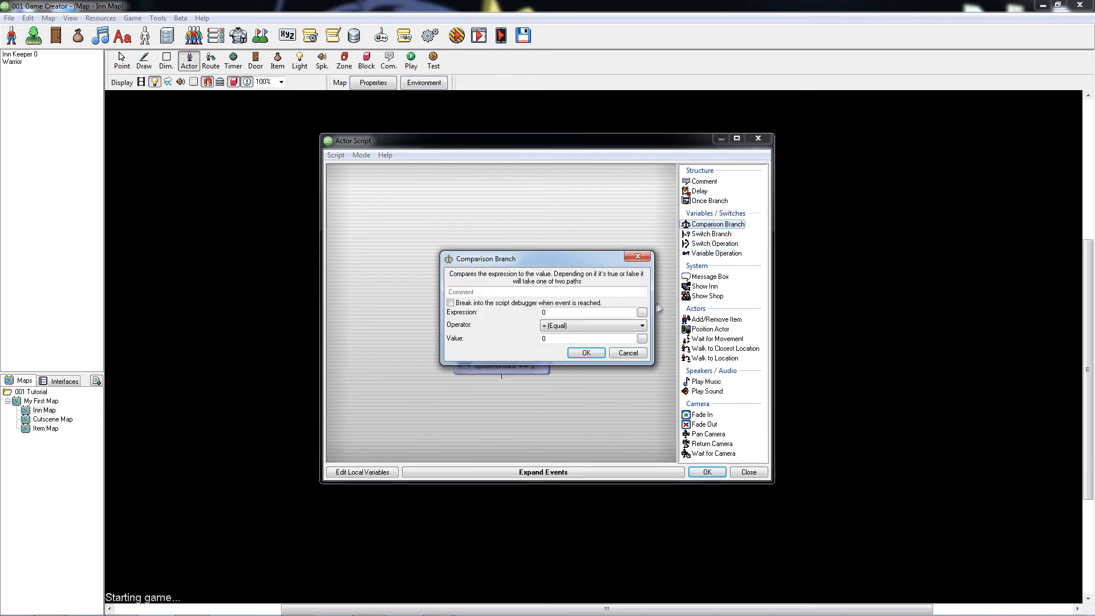
pyautogui.click(642, 312)
pyautogui.doubleClick(581, 331)
pyautogui.click(581, 326)
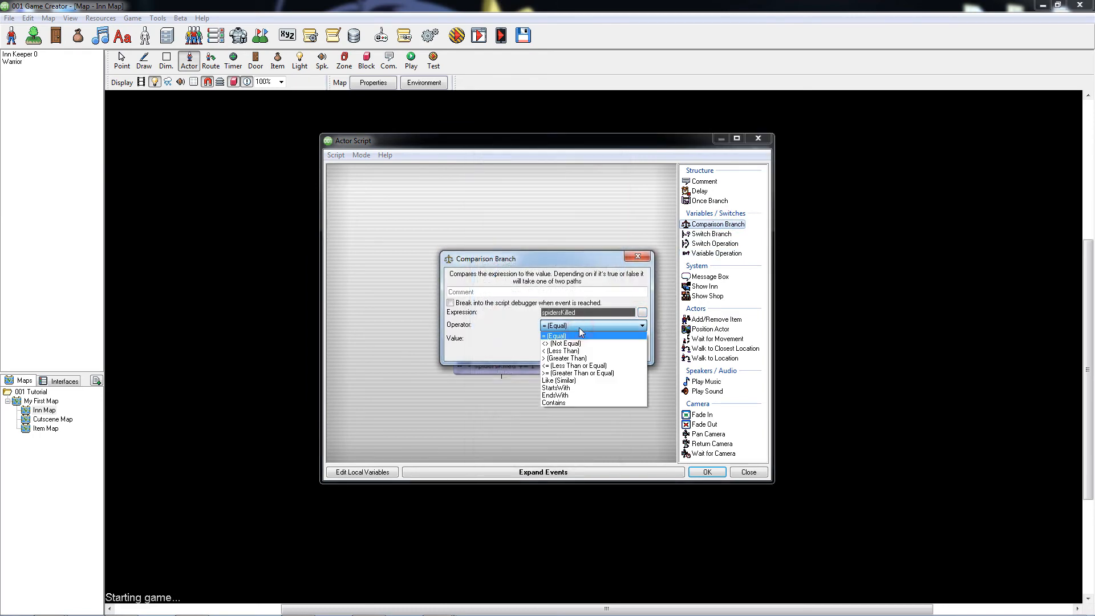
pyautogui.click(581, 372)
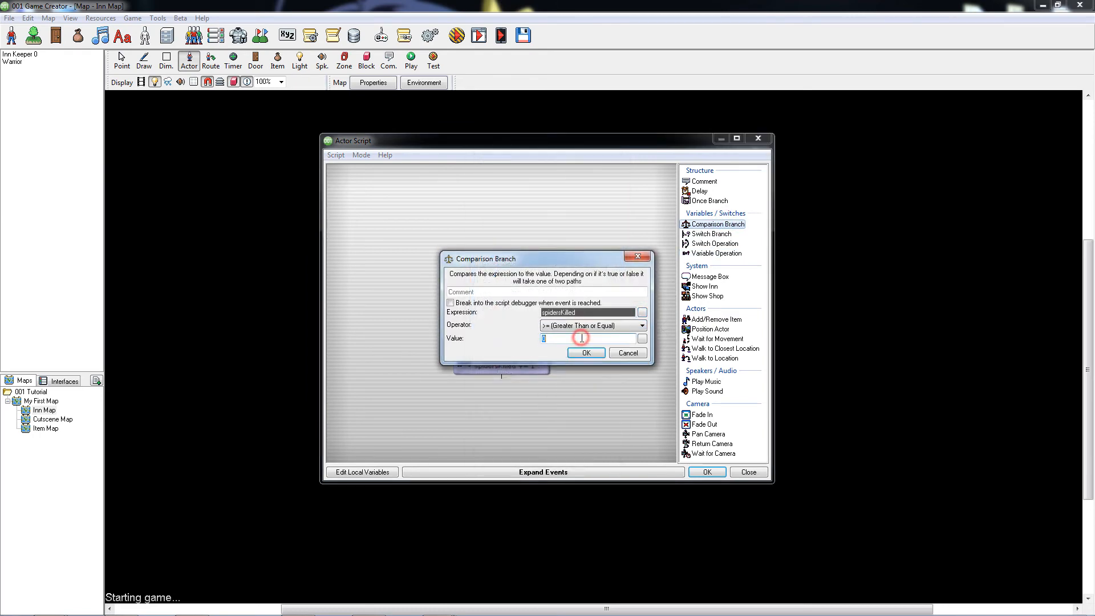
pyautogui.click(586, 352)
# - Add a second Comparison Branch testing whether the Main Party member Warrior's Currently In Party value equals Join
pyautogui.doubleClick(713, 224)
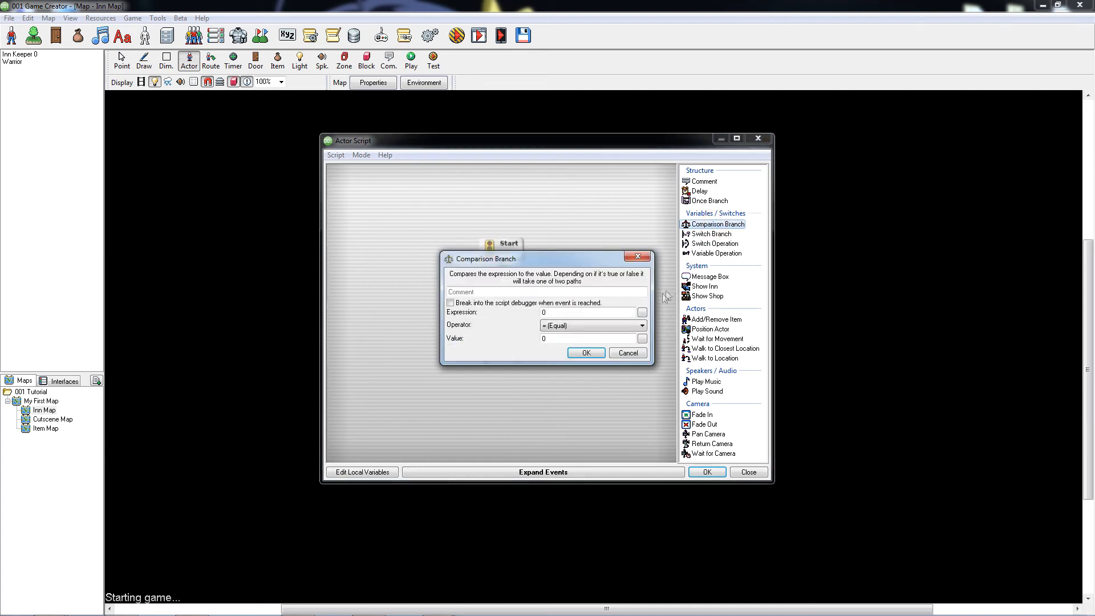
pyautogui.click(642, 312)
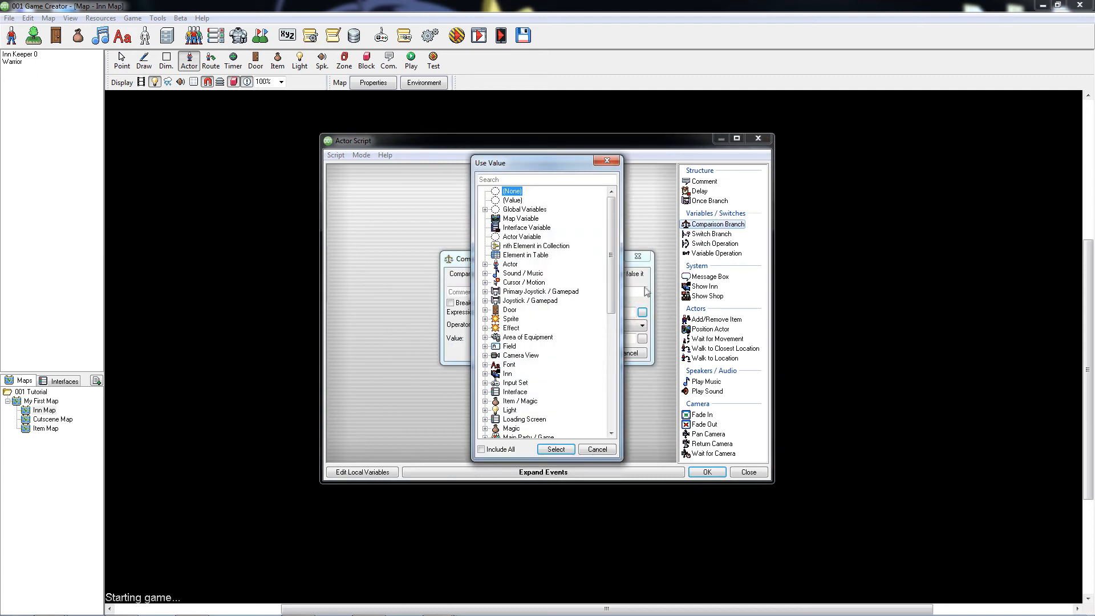
pyautogui.write('party')
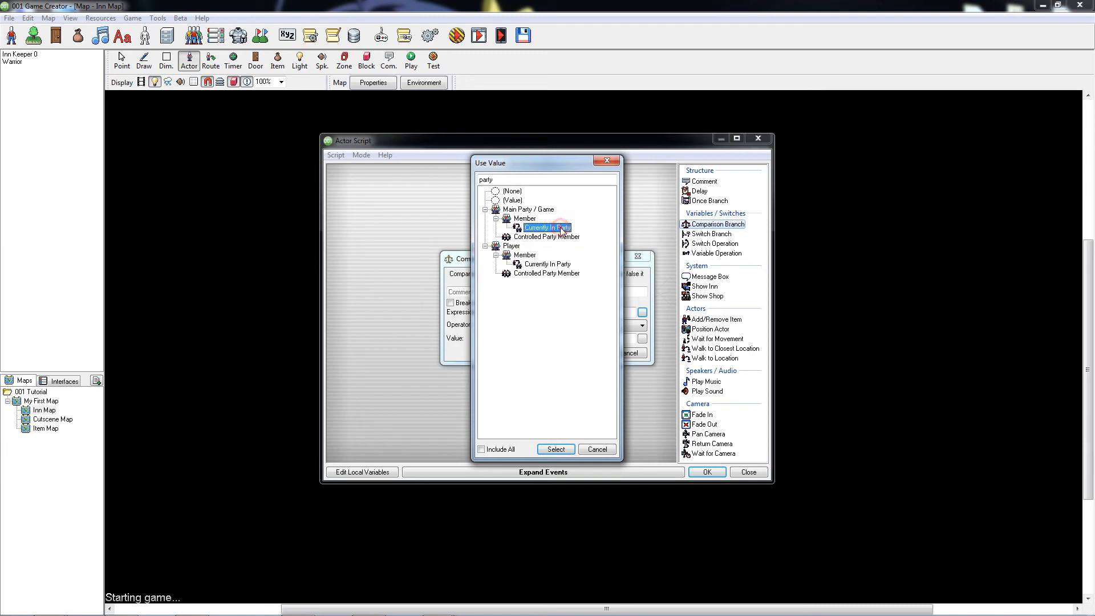
pyautogui.doubleClick(547, 228)
pyautogui.click(487, 311)
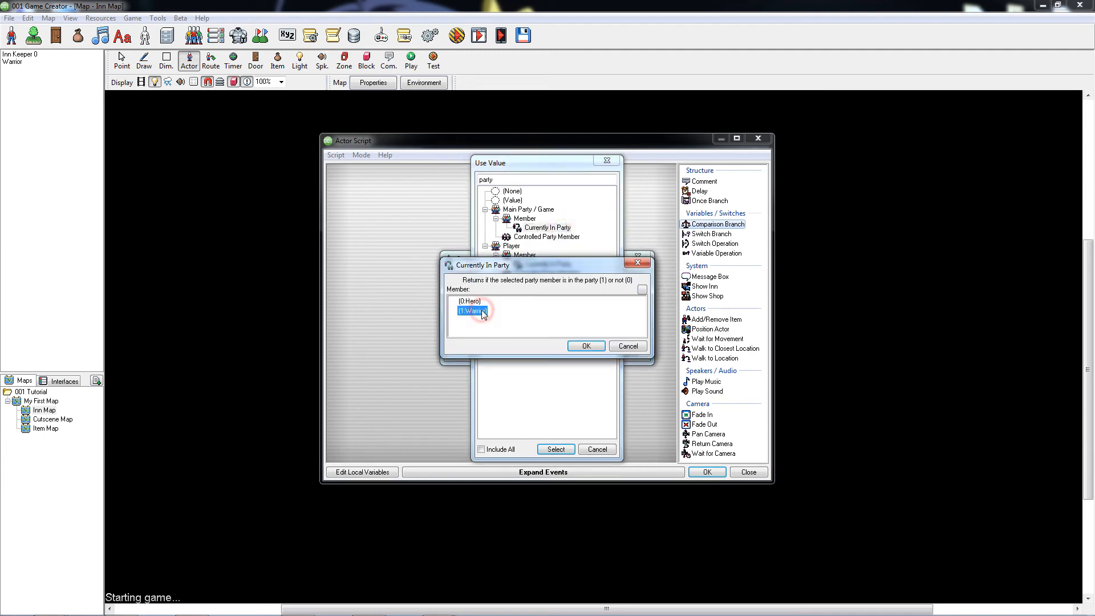
pyautogui.click(597, 347)
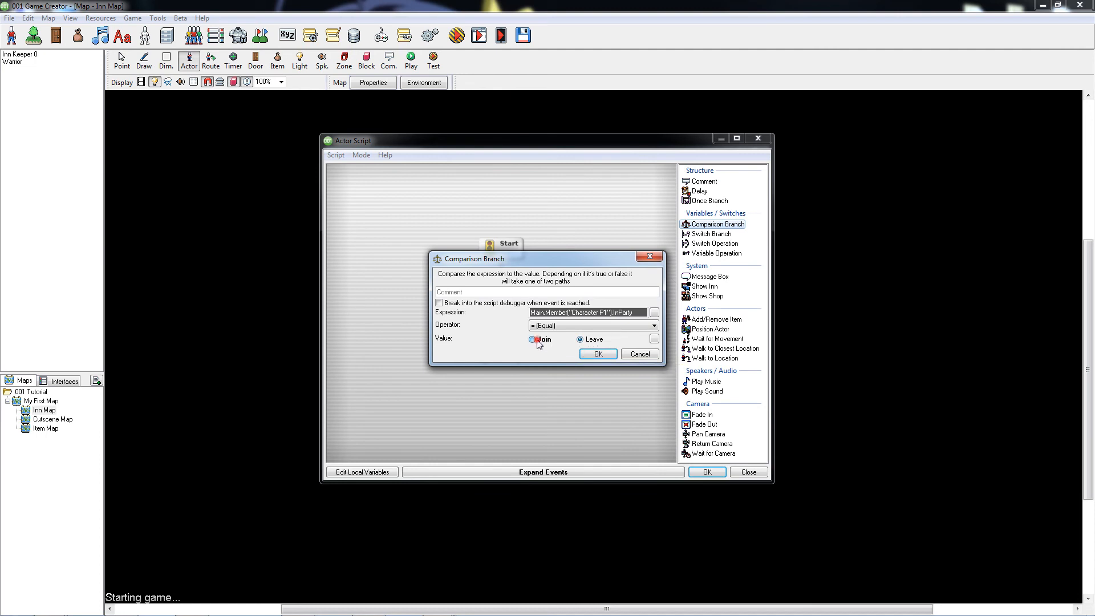
pyautogui.click(535, 340)
pyautogui.click(598, 354)
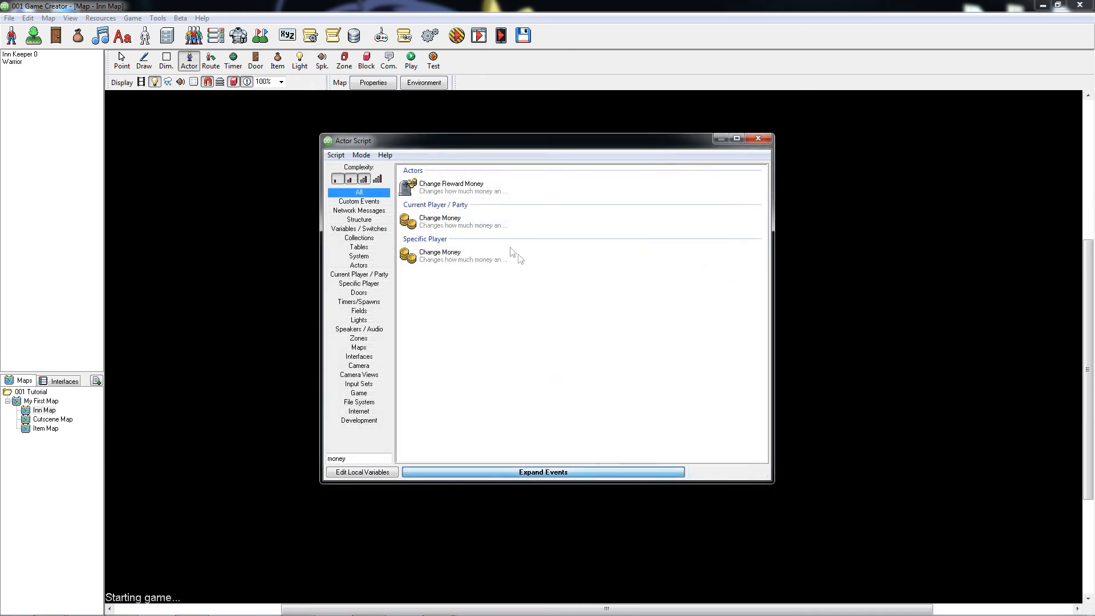
# - Add a Change Money event for the current player's party to the Spider script, using the Add operation
pyautogui.doubleClick(485, 228)
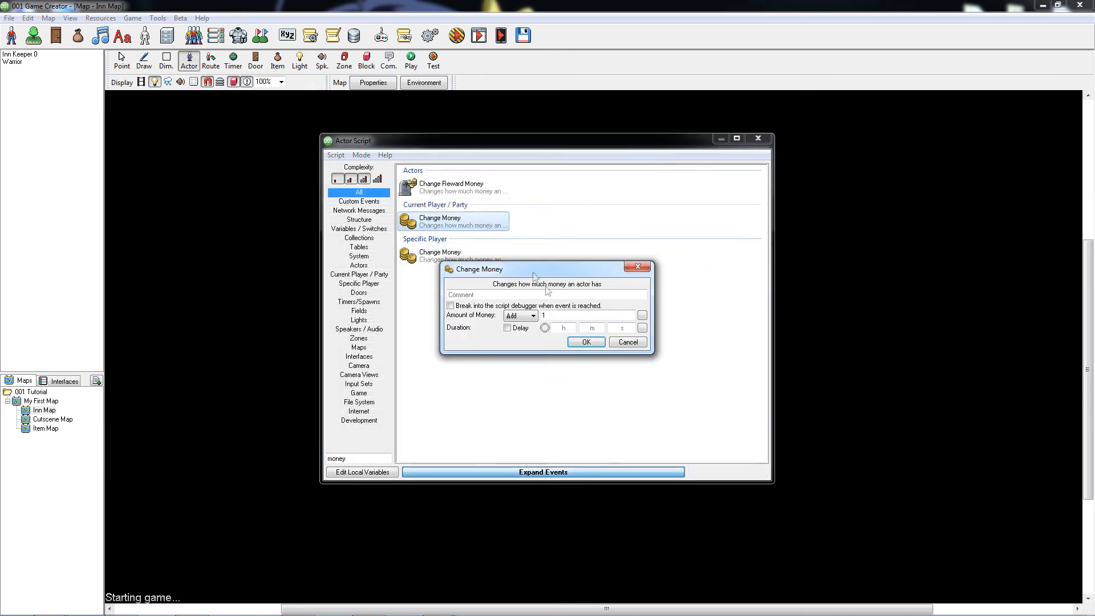
pyautogui.doubleClick(569, 315)
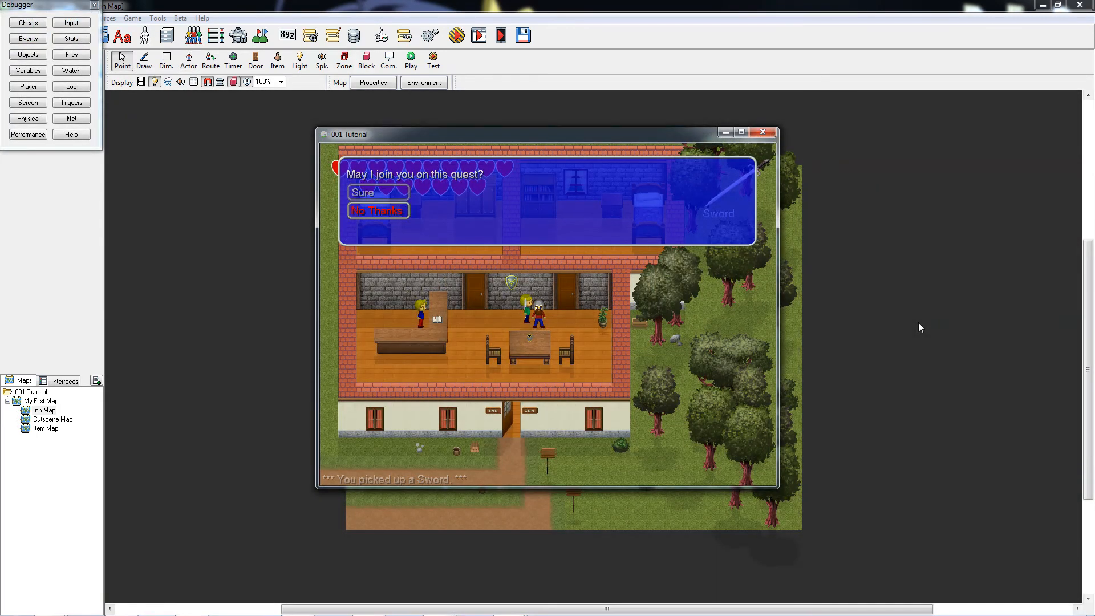
# - In the test game, answer Sure to the Warrior's request to join the quest and walk toward the counter
pyautogui.press('Down')
pyautogui.press('Return')
pyautogui.press('Left')
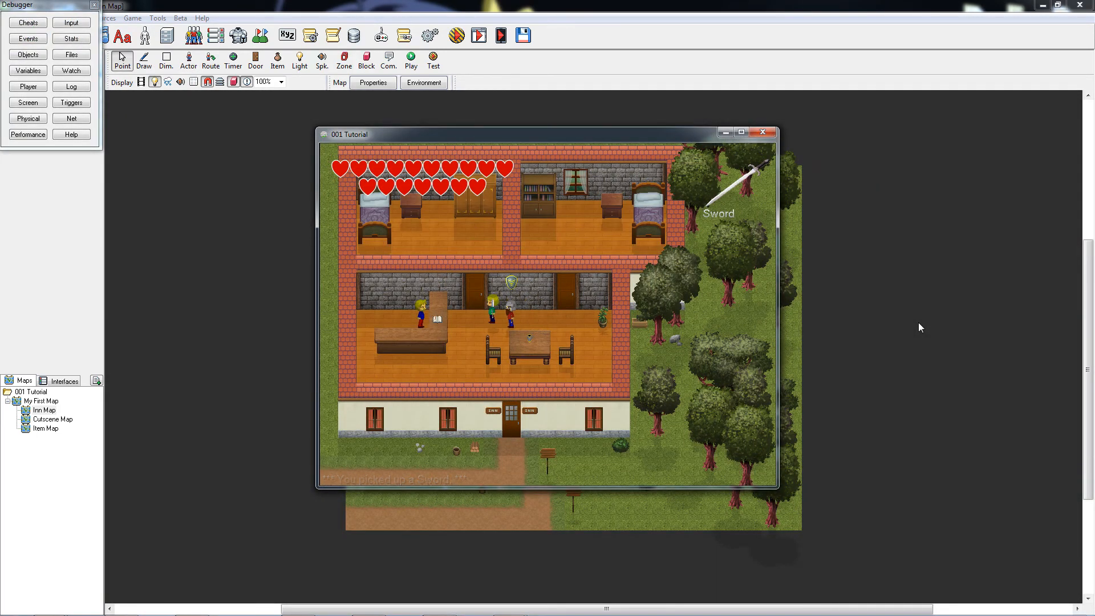
# - Switch control to the Warrior, walk him in front of the inn's counter, and switch back to the Hero
pyautogui.press('q')
pyautogui.press('Left')
pyautogui.press('Down')
pyautogui.press('Down')
pyautogui.press('q')
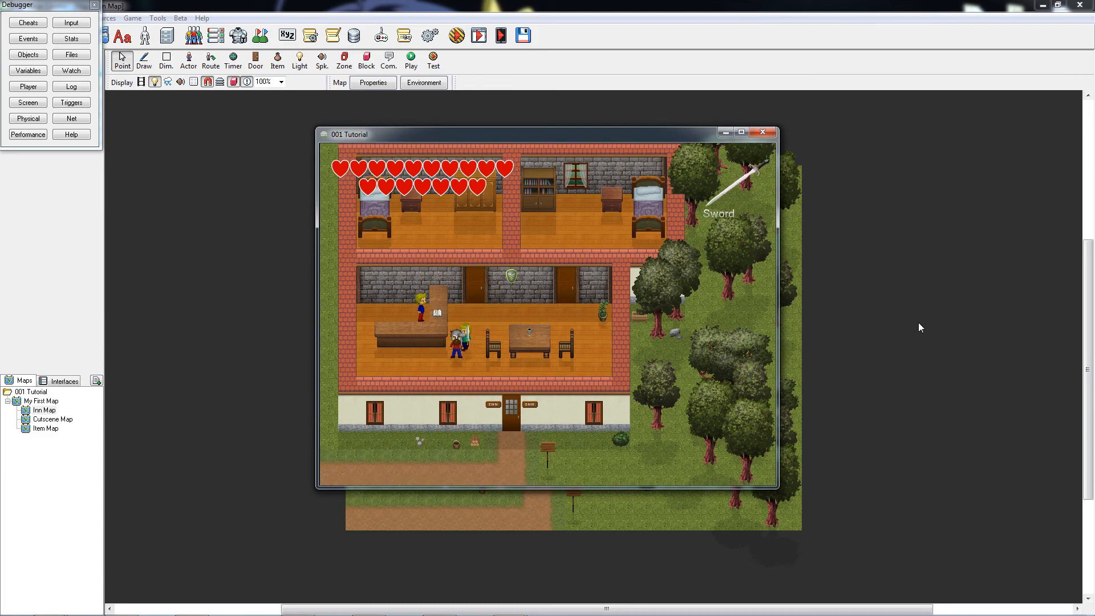
# - Walk the party out through the inn's front door and west across the grass to leave the map
pyautogui.press('Right')
pyautogui.press('Down')
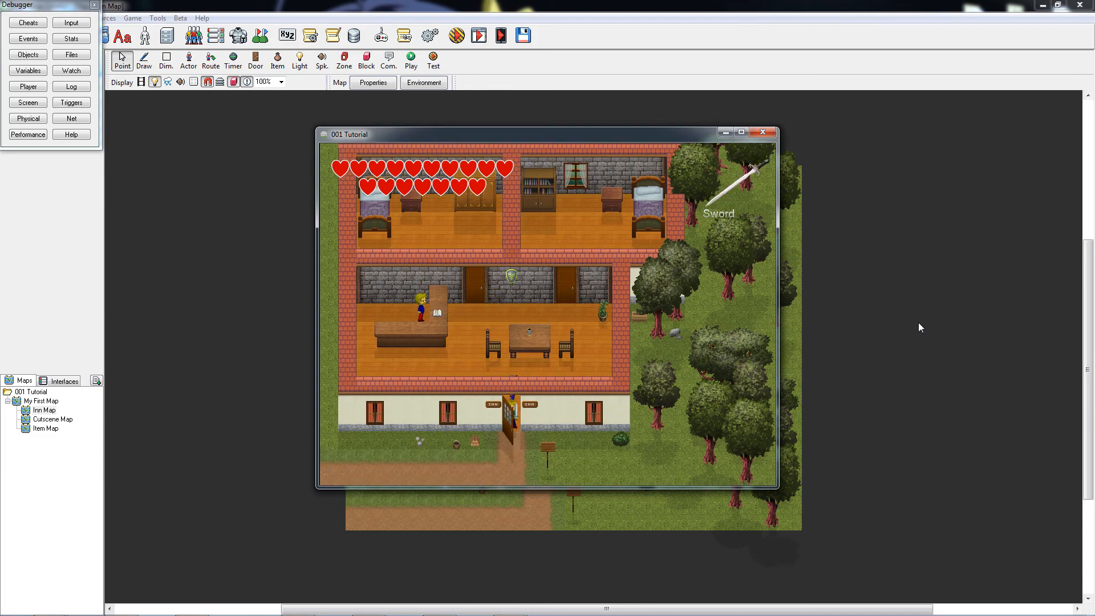
pyautogui.press('Left')
pyautogui.press('Left')
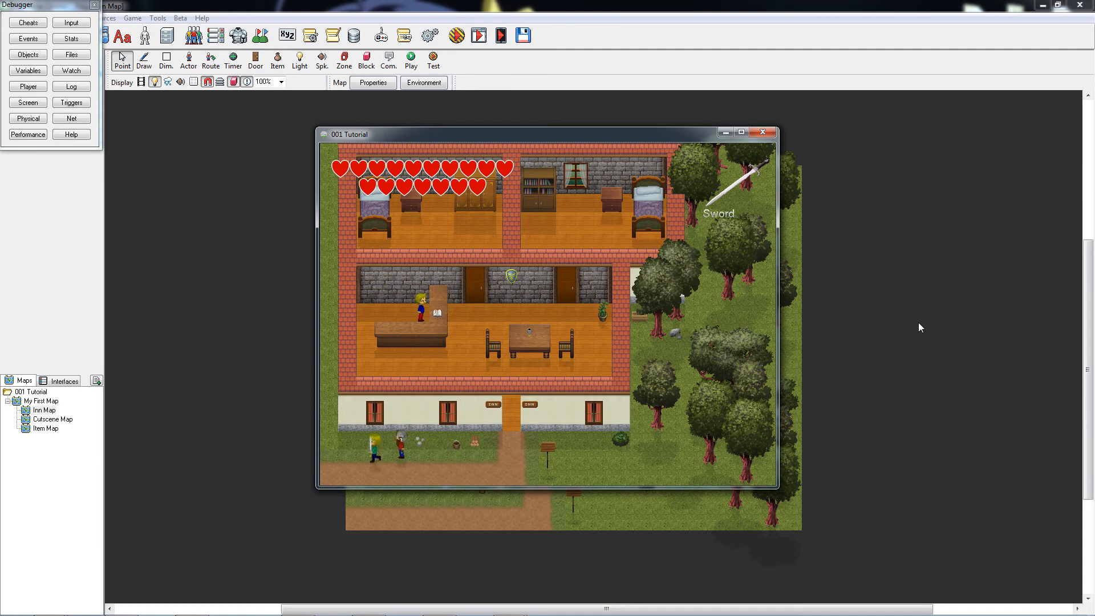
pyautogui.press('Left')
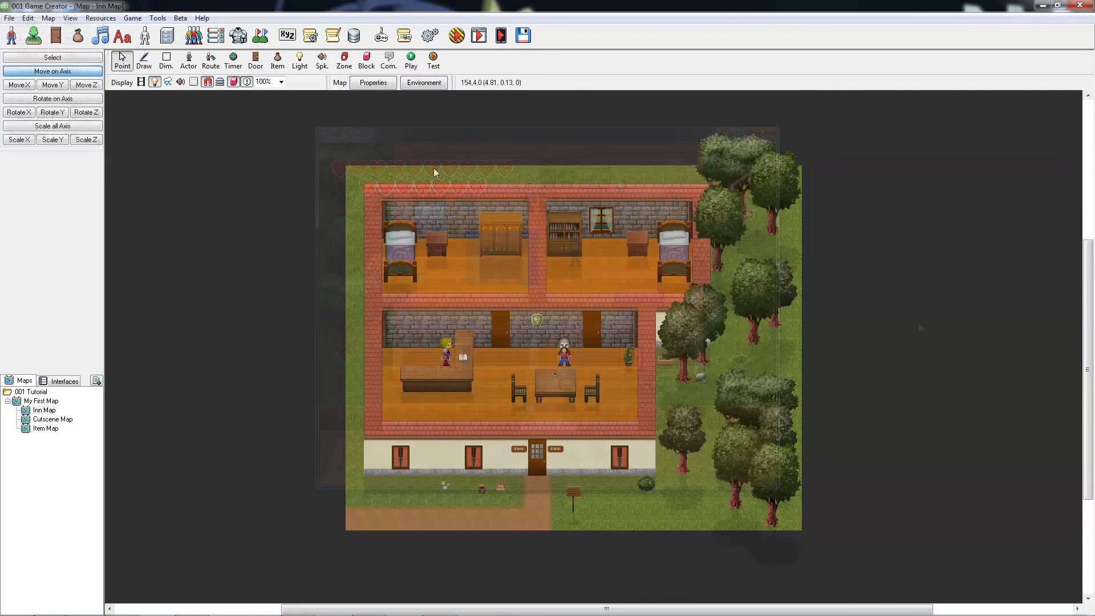
# - Open the Build Game settings and choose Windows Installer as the build type
pyautogui.click(524, 36)
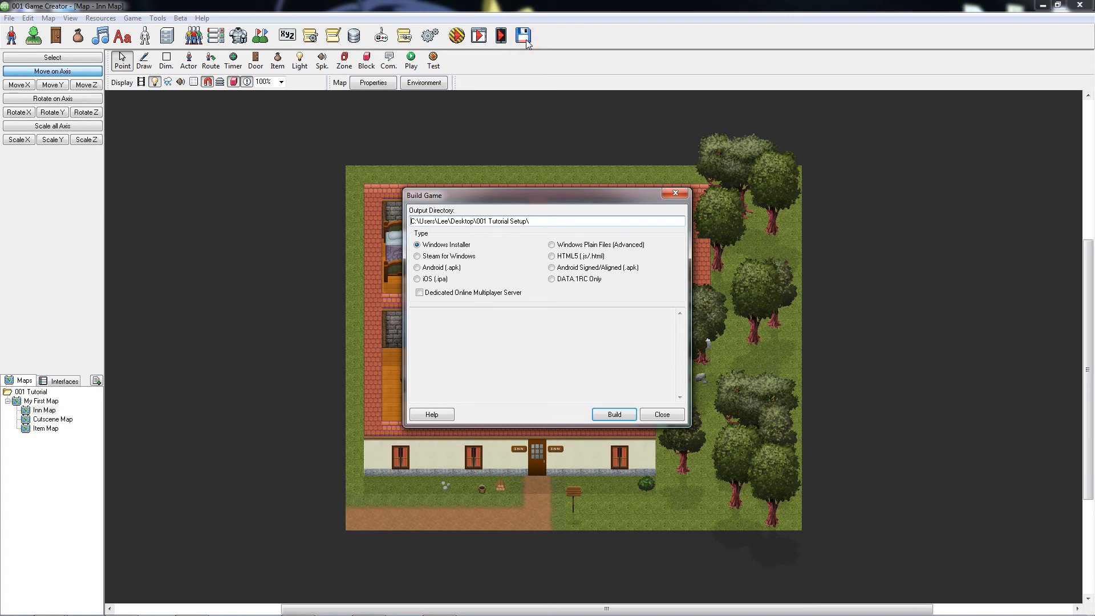
pyautogui.click(465, 246)
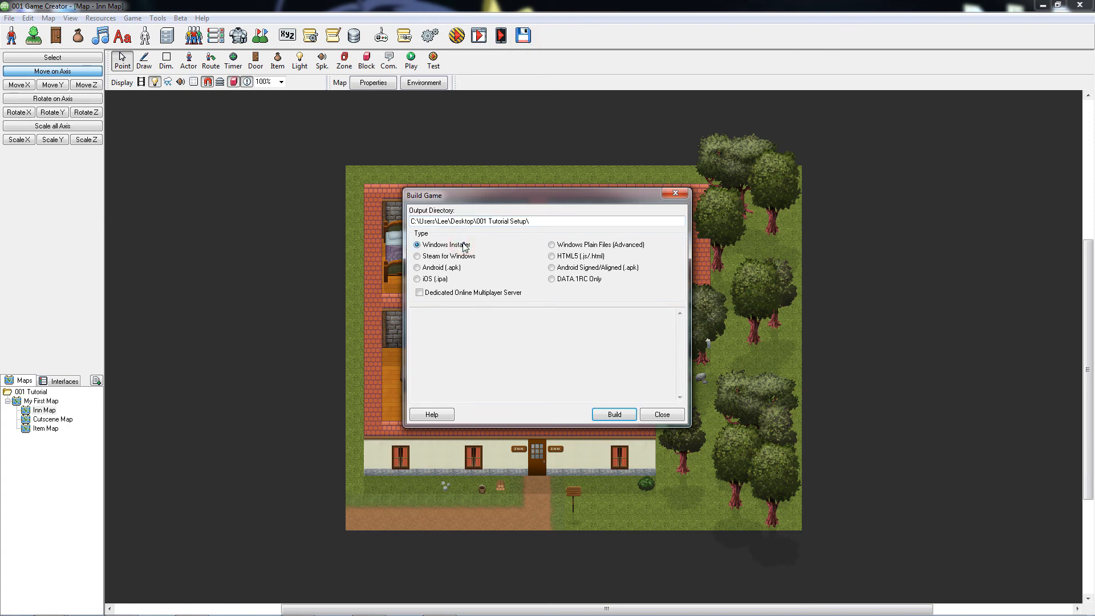
# - Build the Windows installer, and start a new game from the built game's startup menu and title screen
pyautogui.click(614, 415)
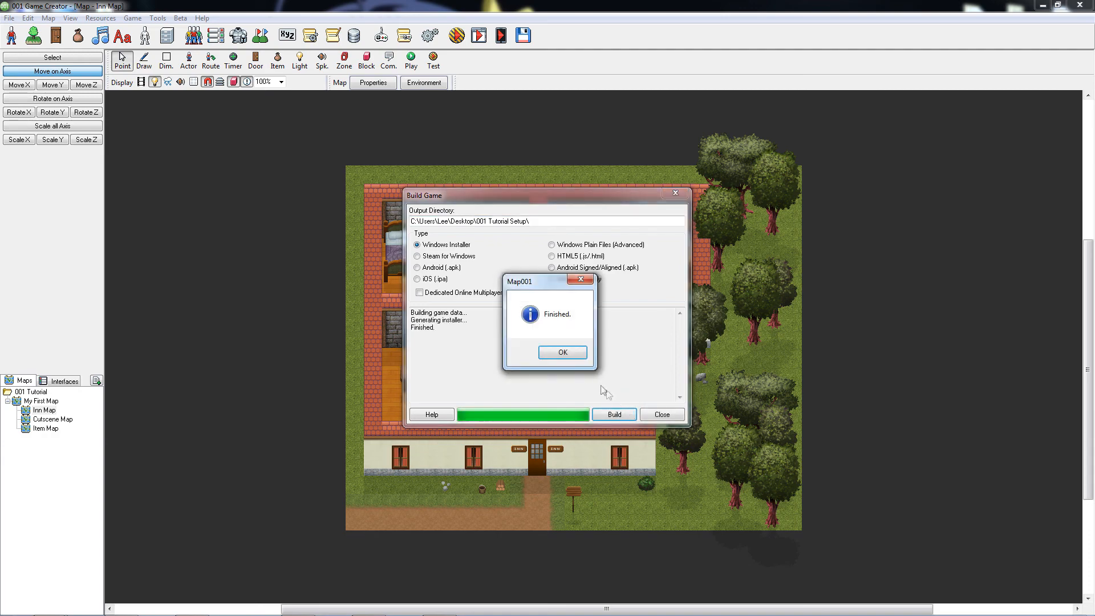
pyautogui.click(563, 353)
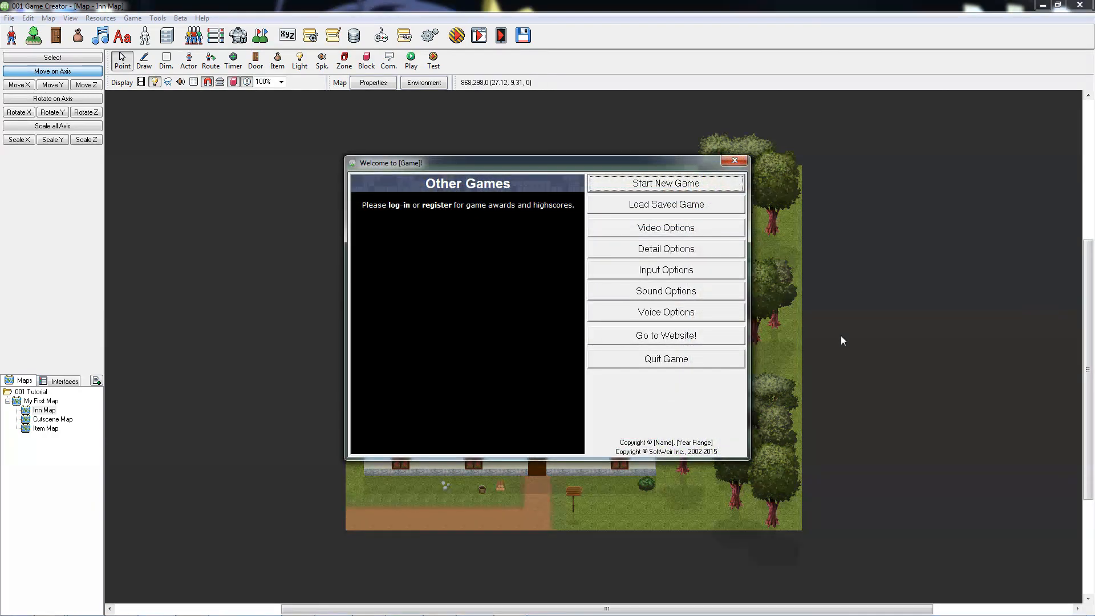
pyautogui.click(720, 186)
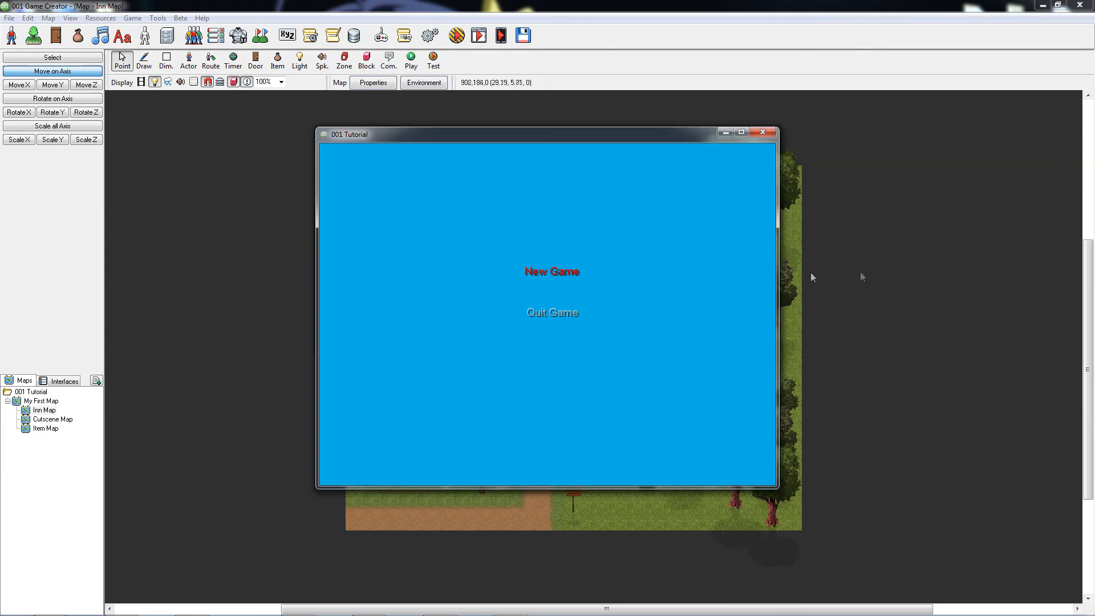
pyautogui.click(574, 272)
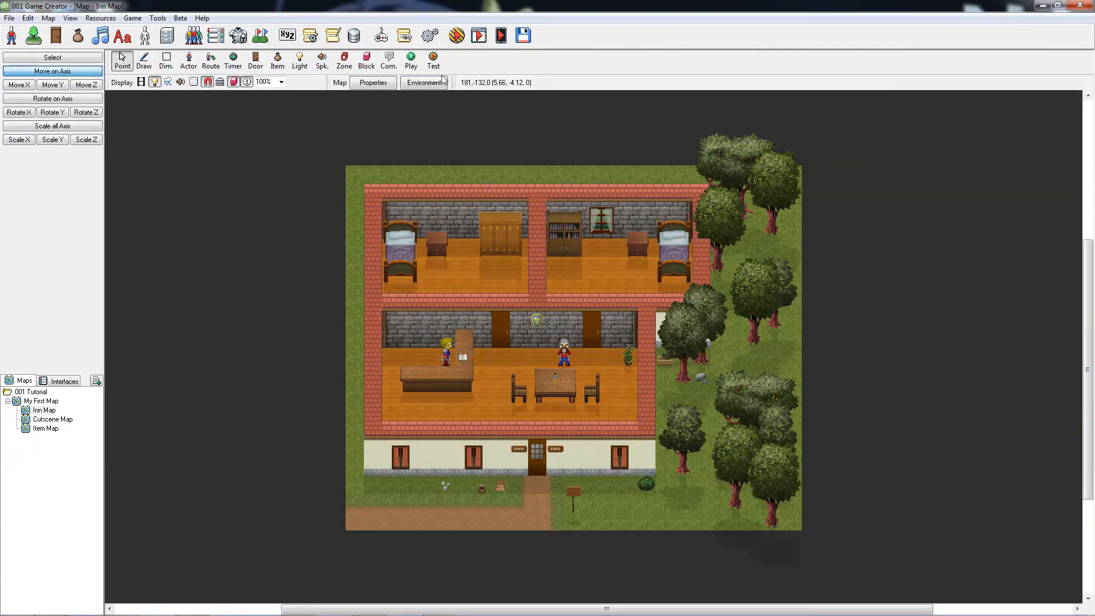
# - In the Game Settings, review the startup menu settings and turn off the display of the standard main menu
pyautogui.click(429, 36)
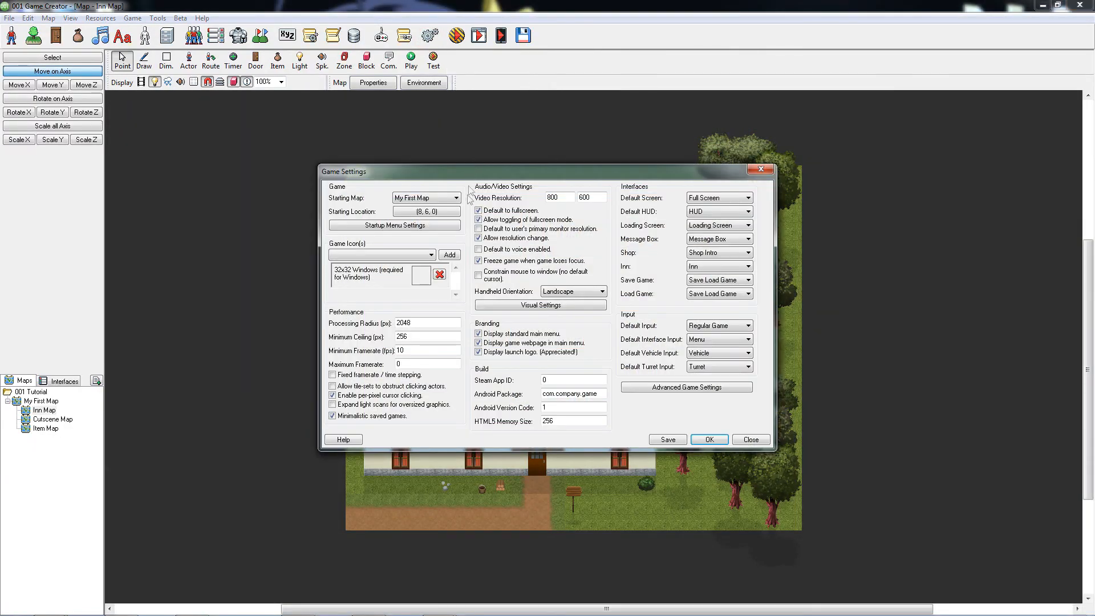
pyautogui.click(448, 229)
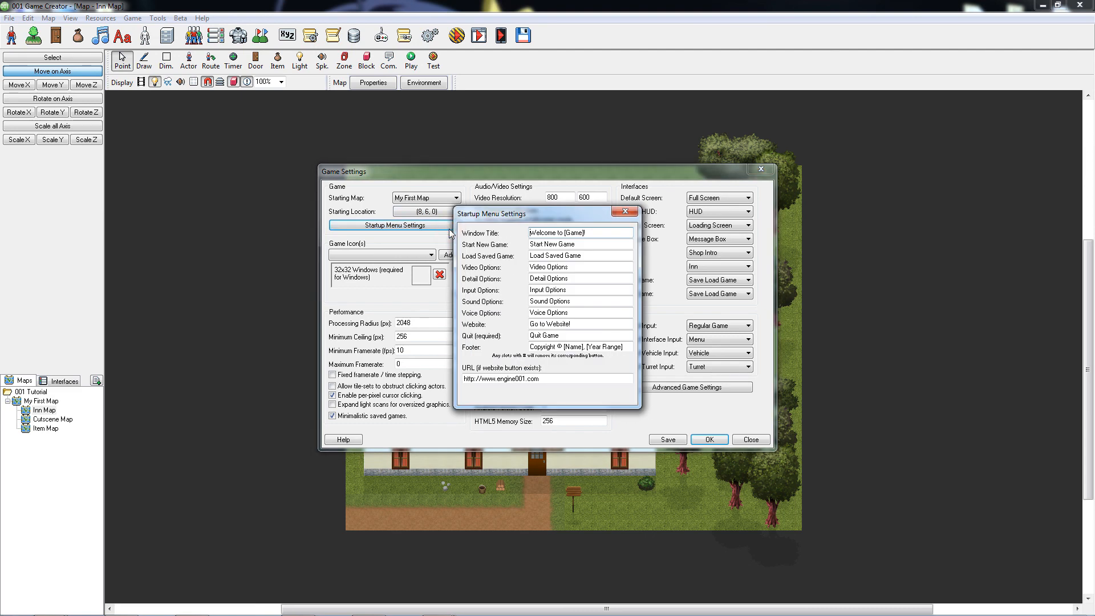
pyautogui.click(626, 213)
pyautogui.click(540, 335)
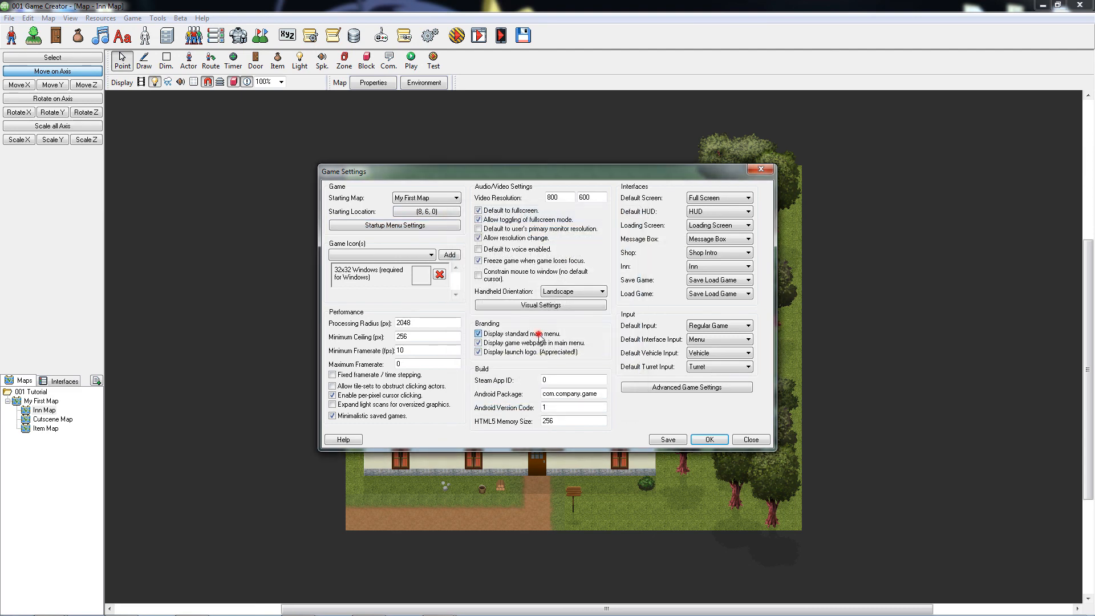